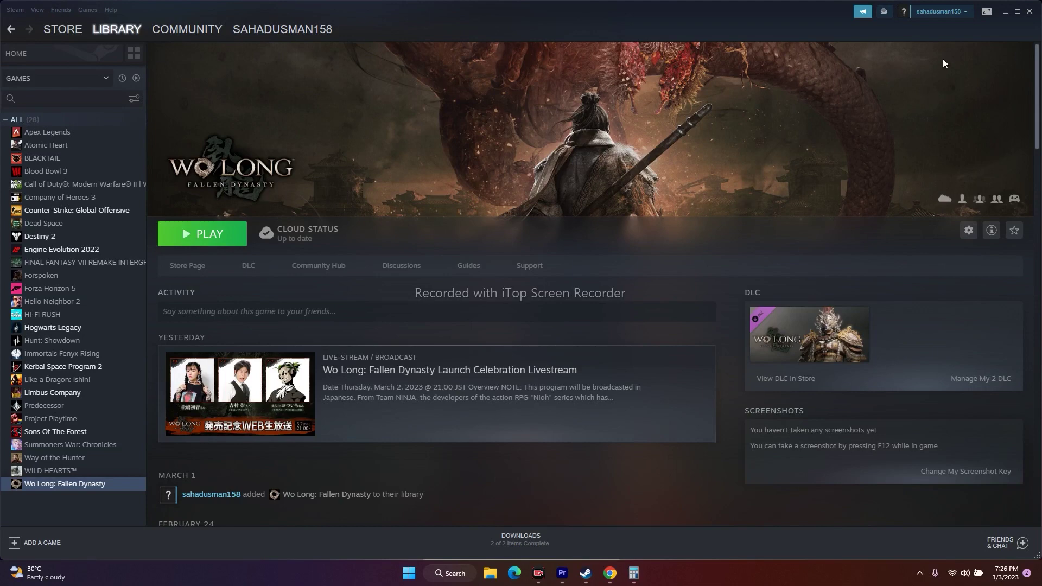
Step: Minimize the Steam library window for Wo Long: Fallen Dynasty to reveal the desktop
left_click(1006, 12)
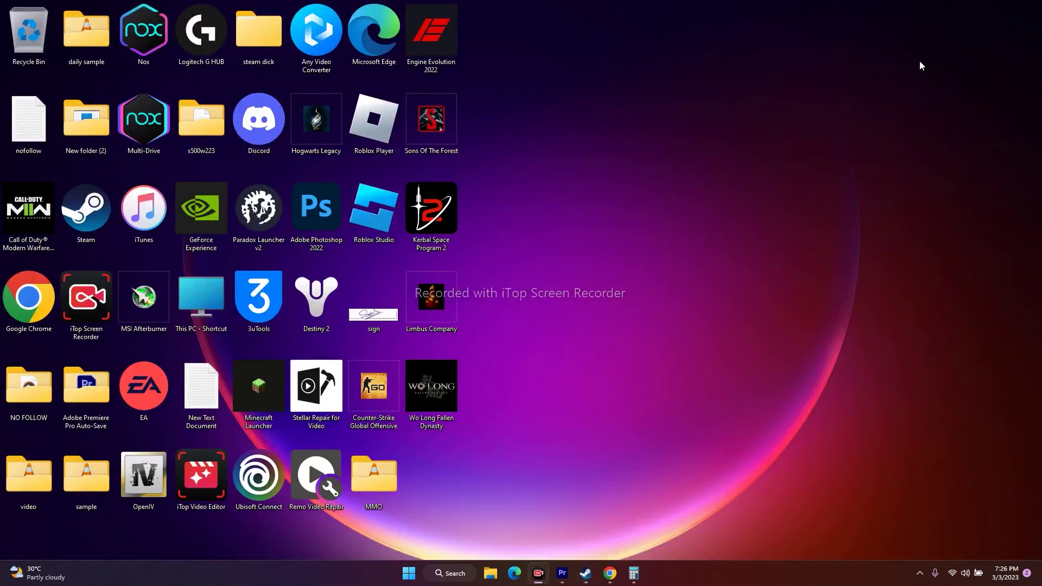
Step: Launch NVIDIA Control Panel from the desktop's Show more options menu
right_click(630, 197)
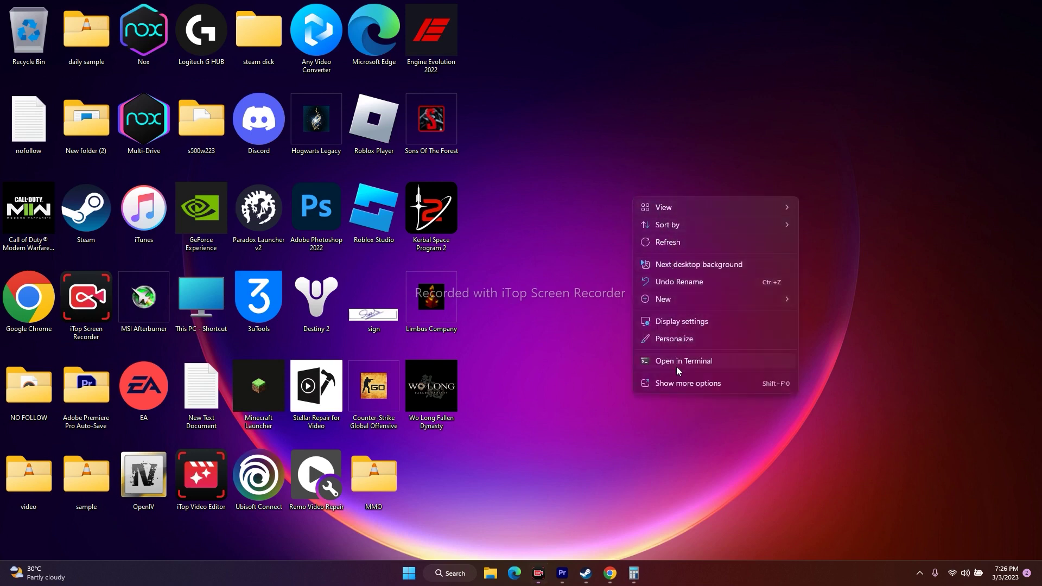
left_click(674, 382)
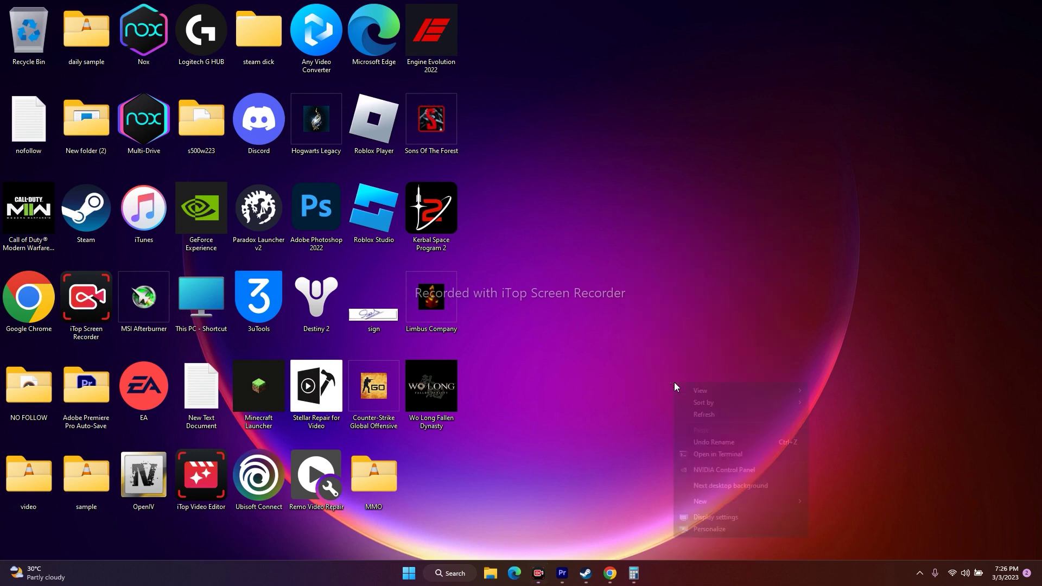
left_click(714, 469)
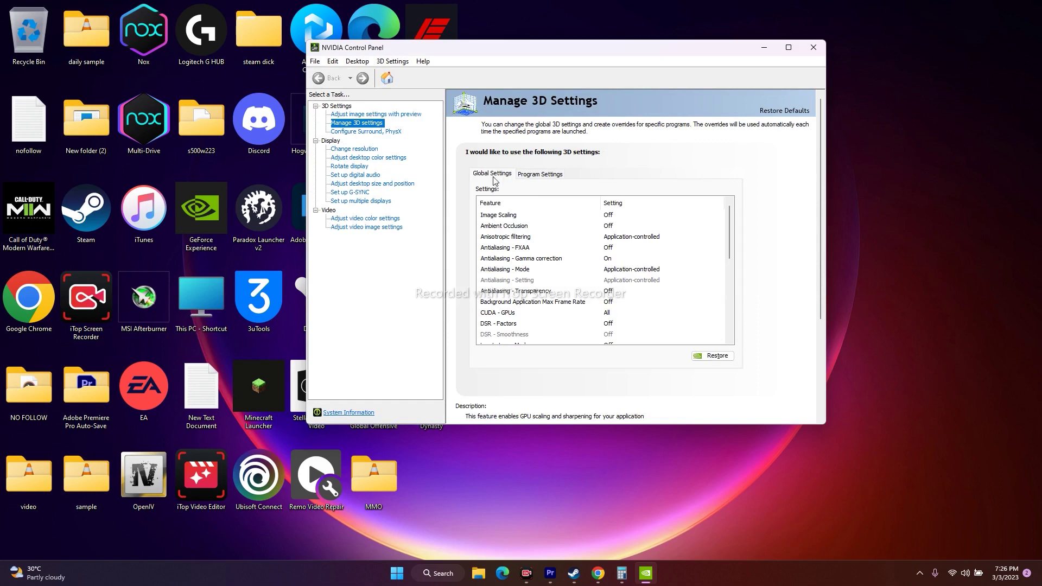
Step: On the Program Settings tab, open the Add program list and scroll through the recently used programs
left_click(540, 175)
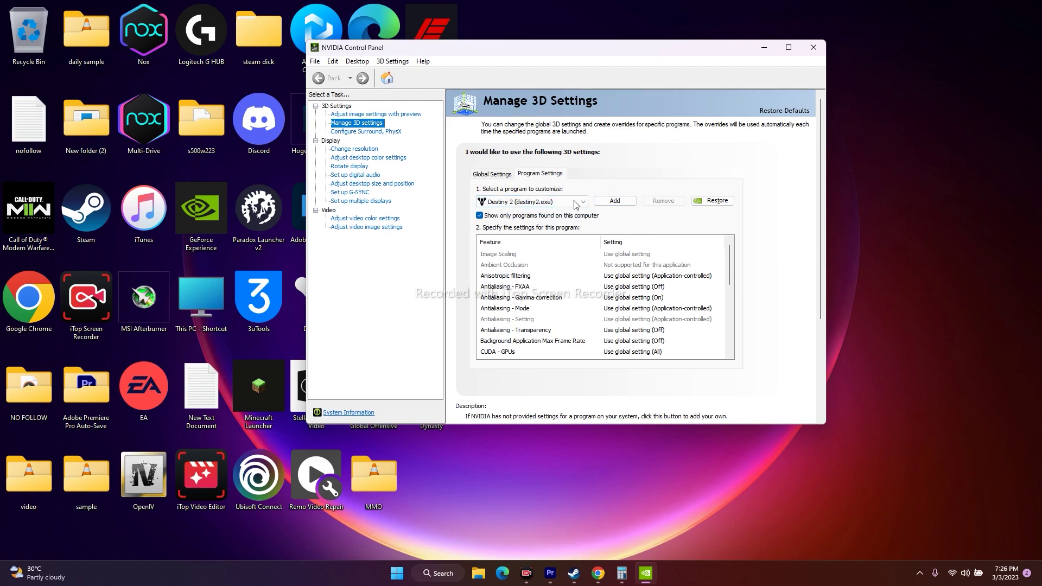
left_click(617, 202)
scroll(564, 194, "down", 15)
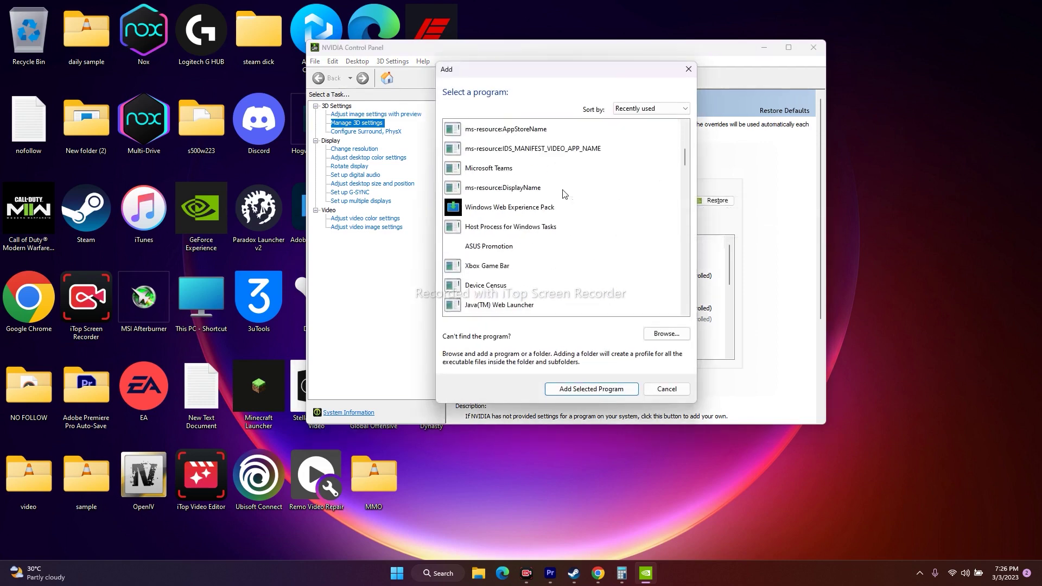
scroll(563, 193, "down", 10)
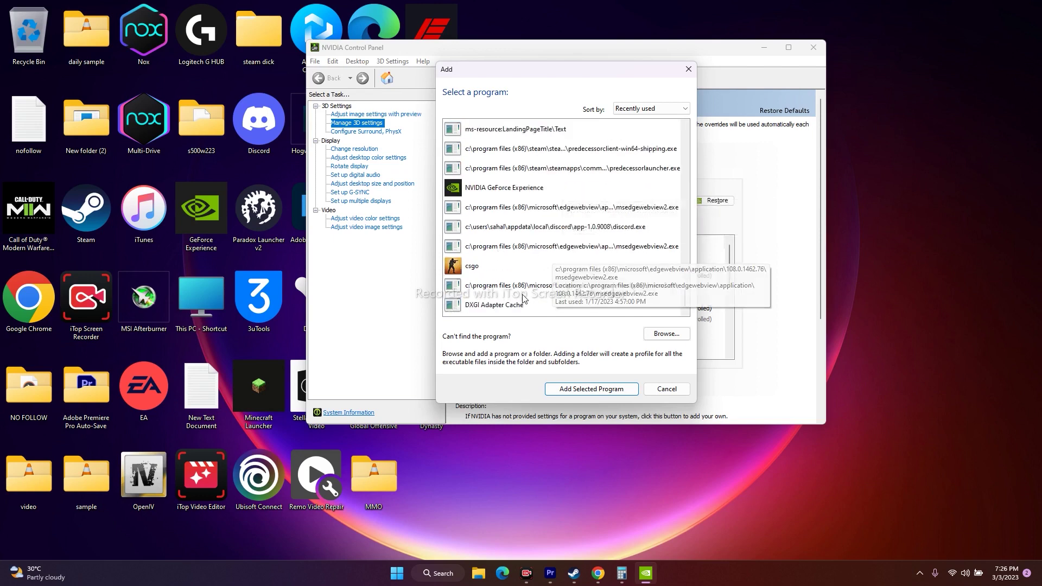
scroll(542, 255, "up", 5)
scroll(512, 241, "up", 3)
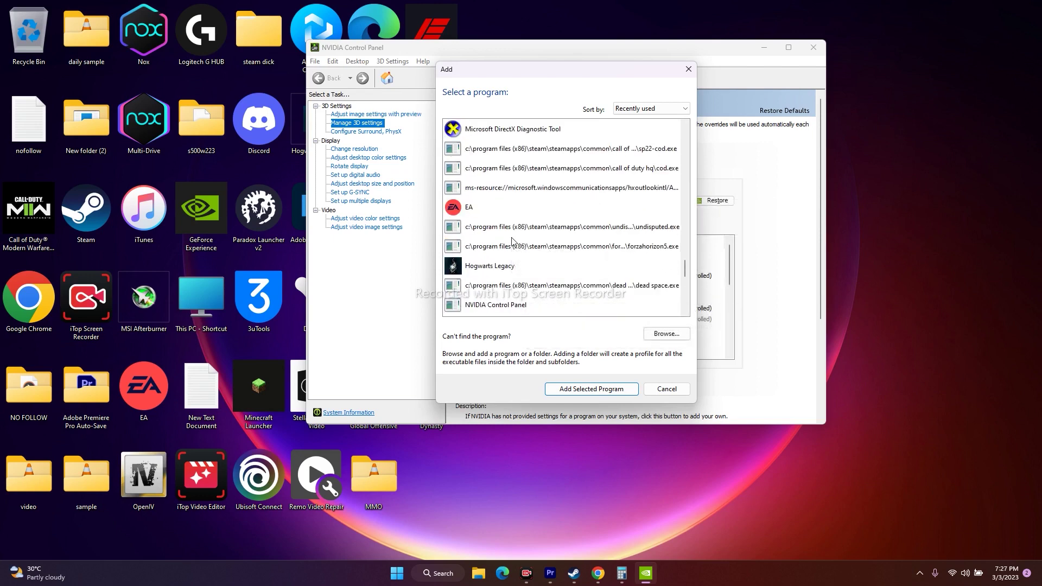
scroll(501, 269, "up", 6)
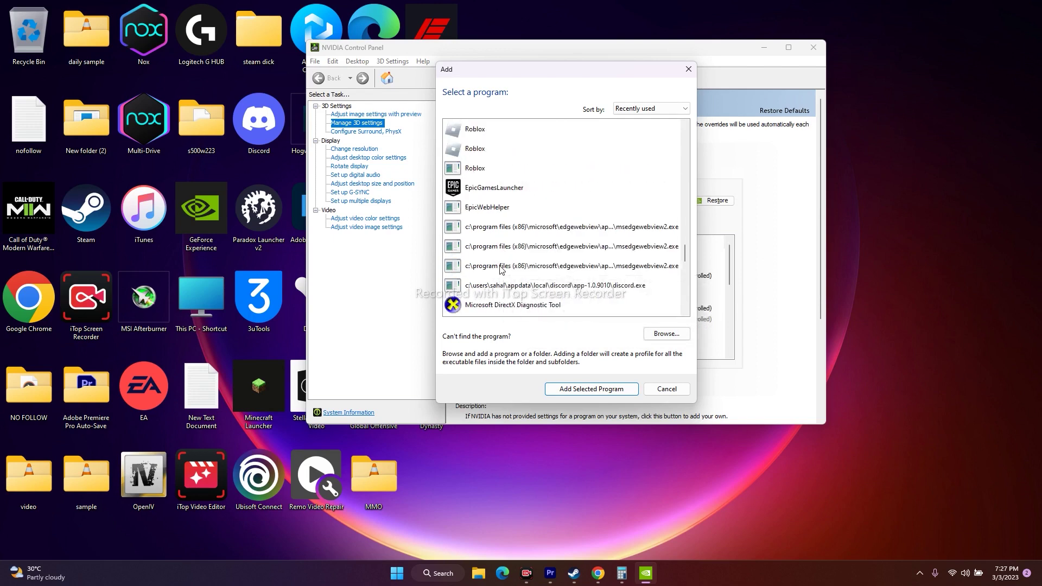
scroll(501, 267, "up", 2)
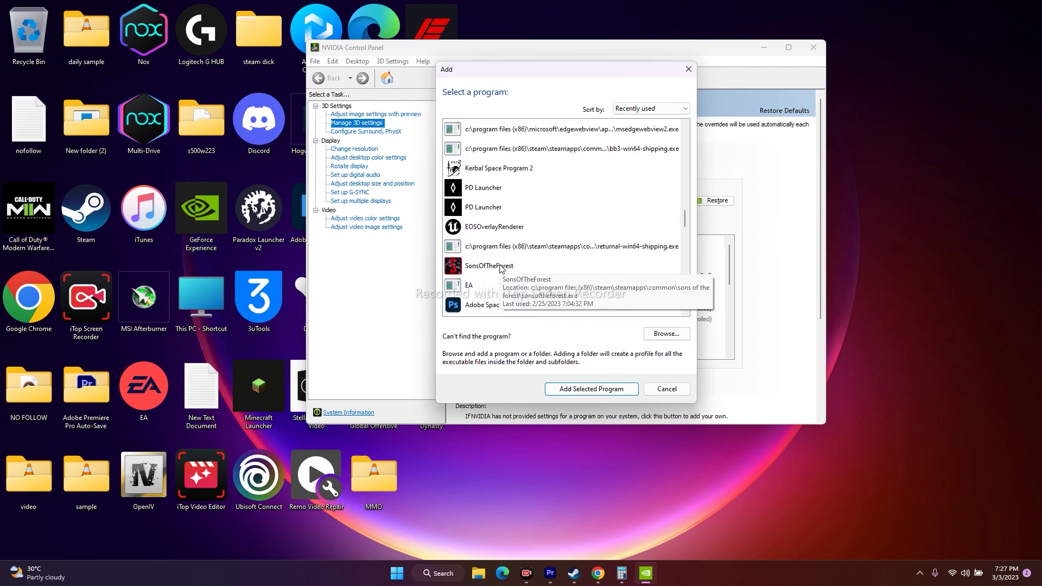
scroll(521, 241, "up", 3)
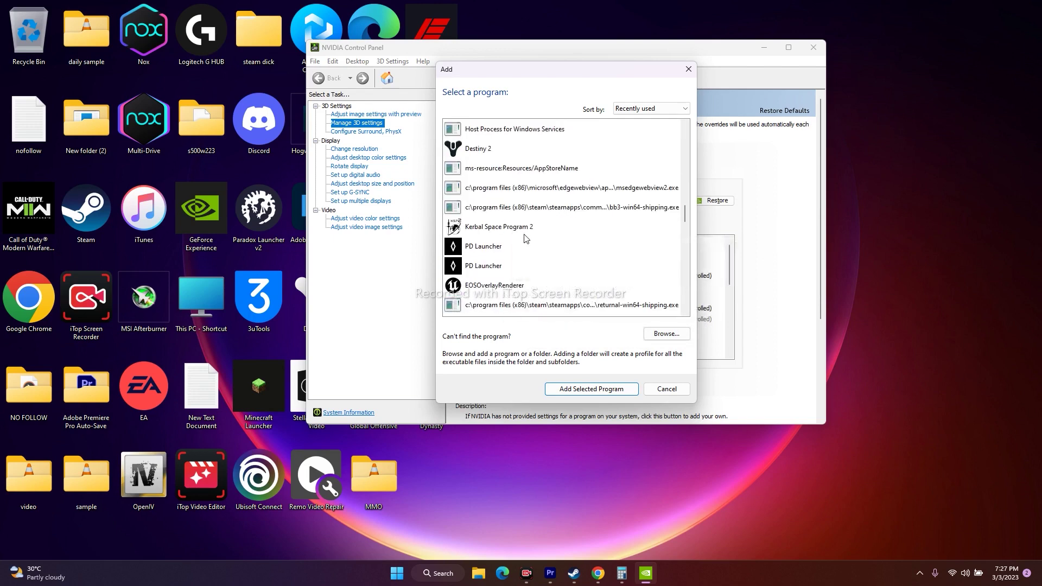
scroll(525, 239, "up", 5)
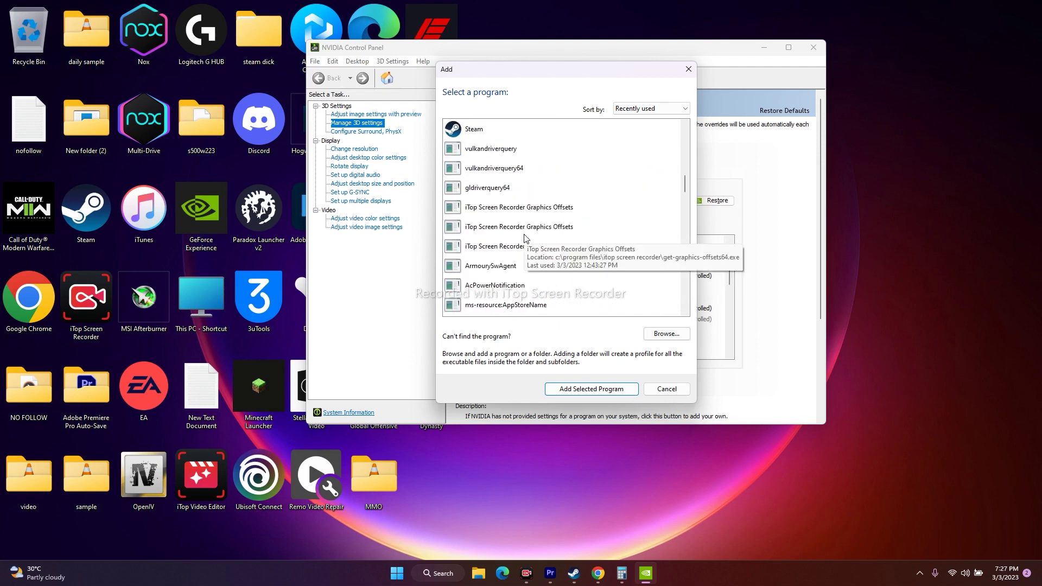
scroll(526, 239, "up", 3)
scroll(525, 239, "down", 2)
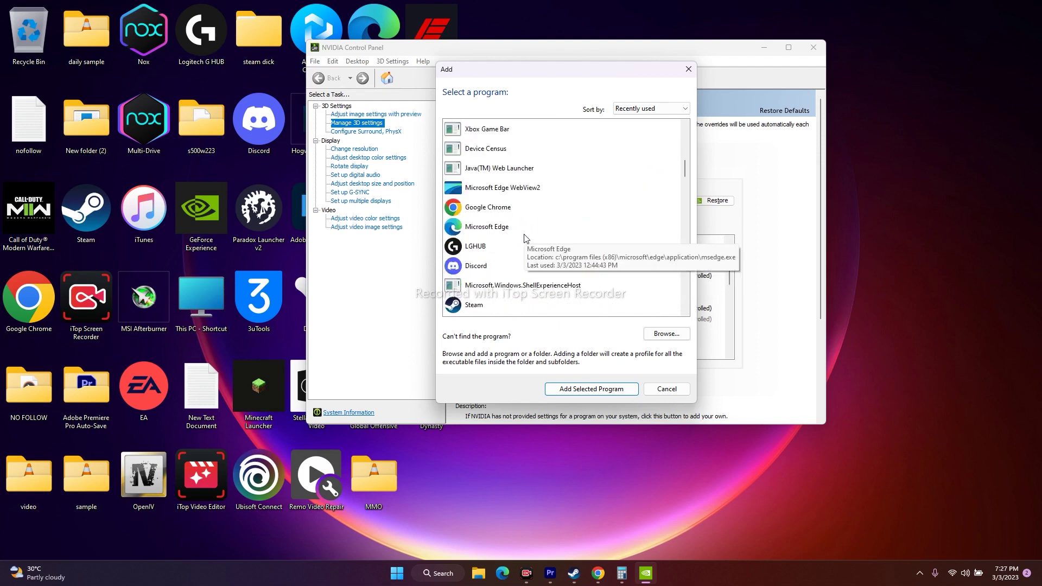
scroll(525, 239, "up", 1)
scroll(525, 239, "up", 5)
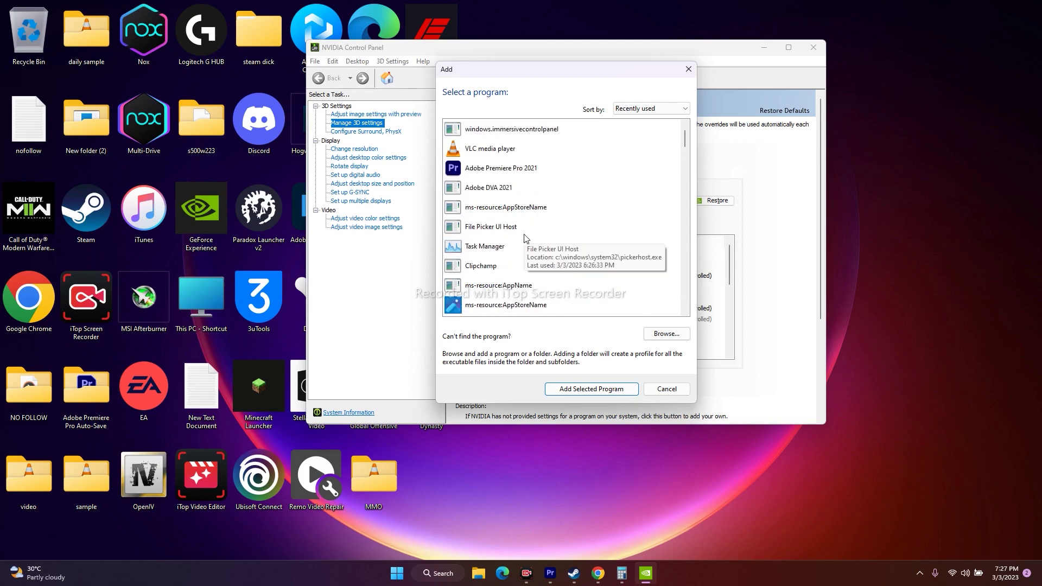
scroll(525, 239, "up", 1)
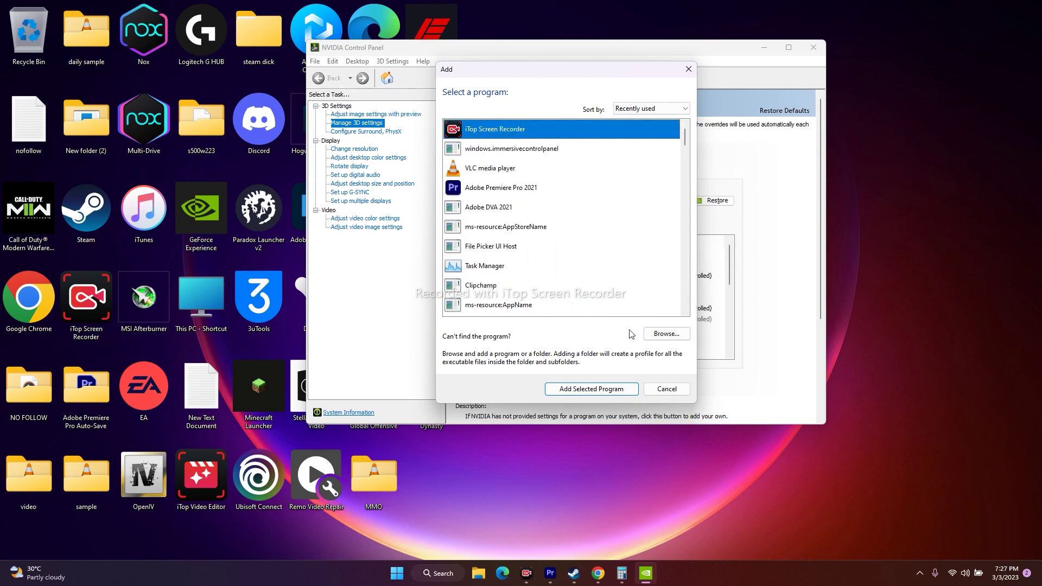
Step: Browse for an executable and open This PC > C: > Program Files (x86)
left_click(664, 334)
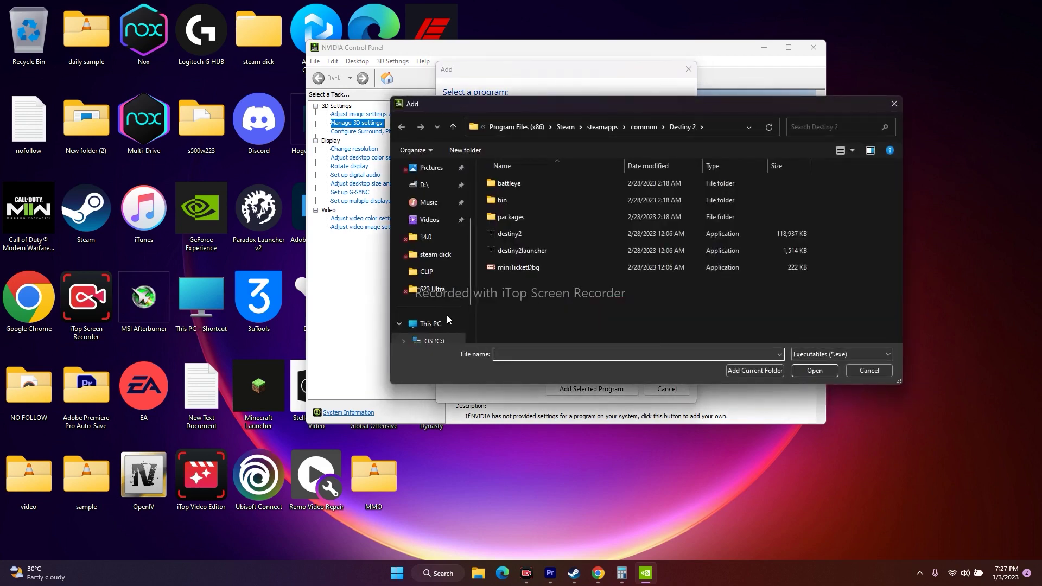
left_click(447, 315)
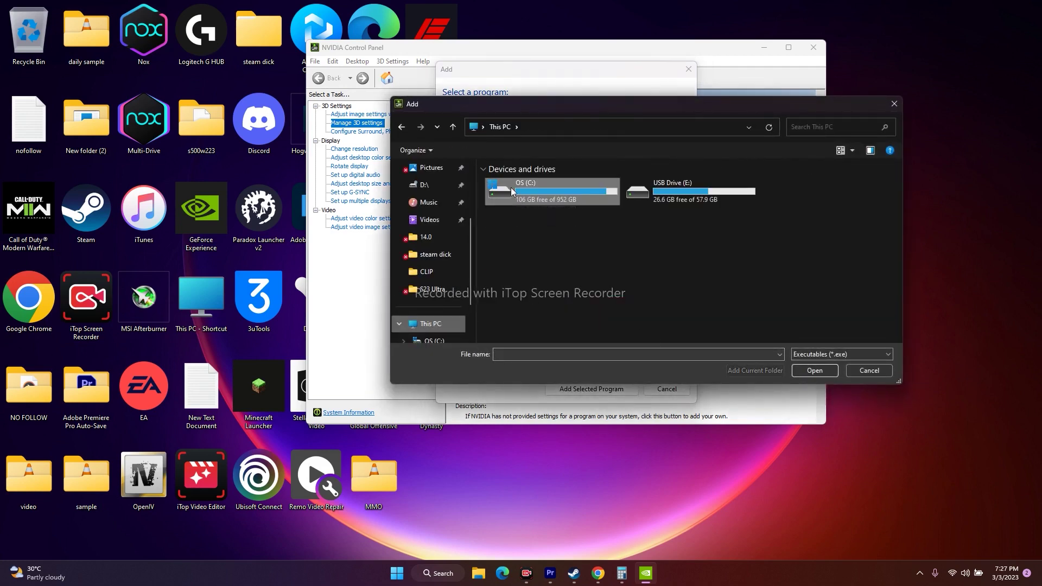
double_click(538, 187)
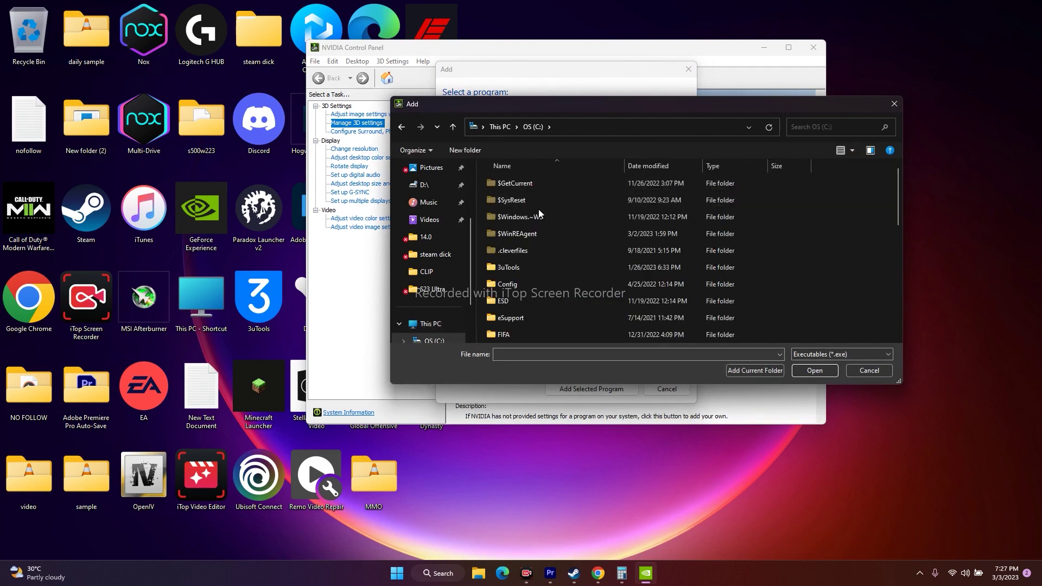
scroll(542, 233, "down", 1)
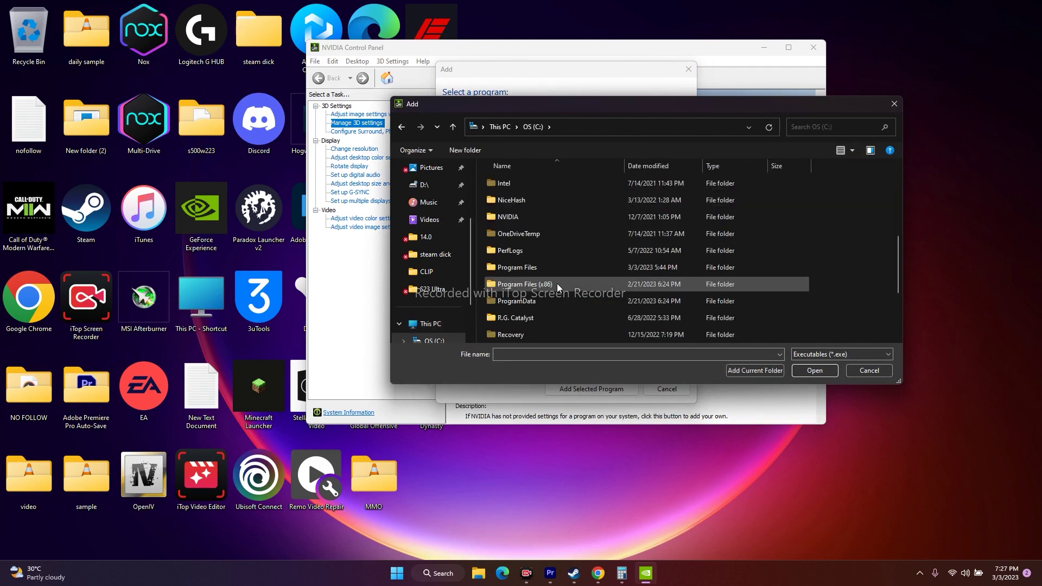
double_click(557, 283)
Step: Go through Steam > steamapps > common > WoLongFallenDynasty and select WoLong.exe
scroll(552, 222, "down", 8)
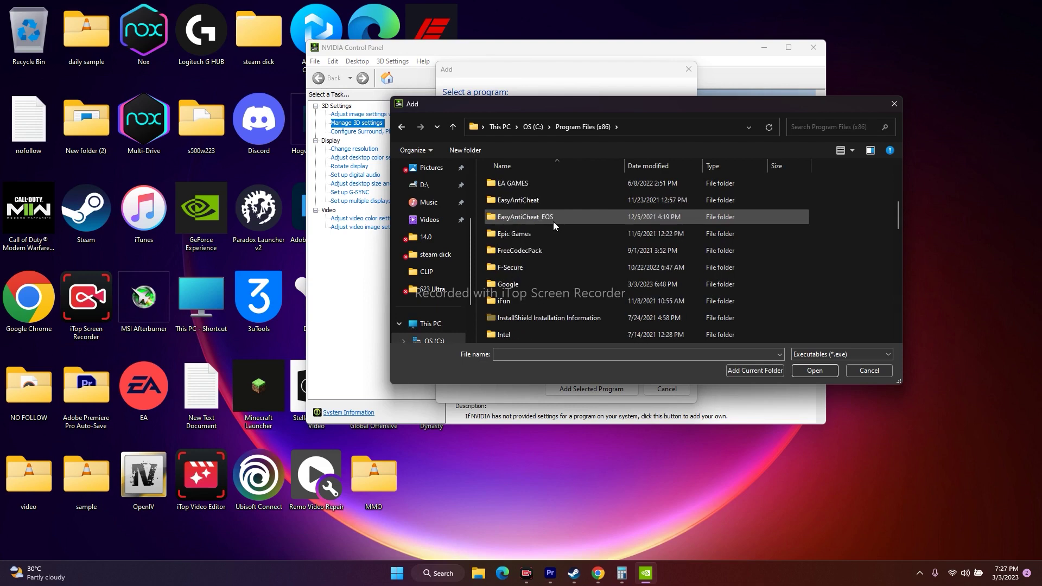
scroll(552, 225, "down", 1)
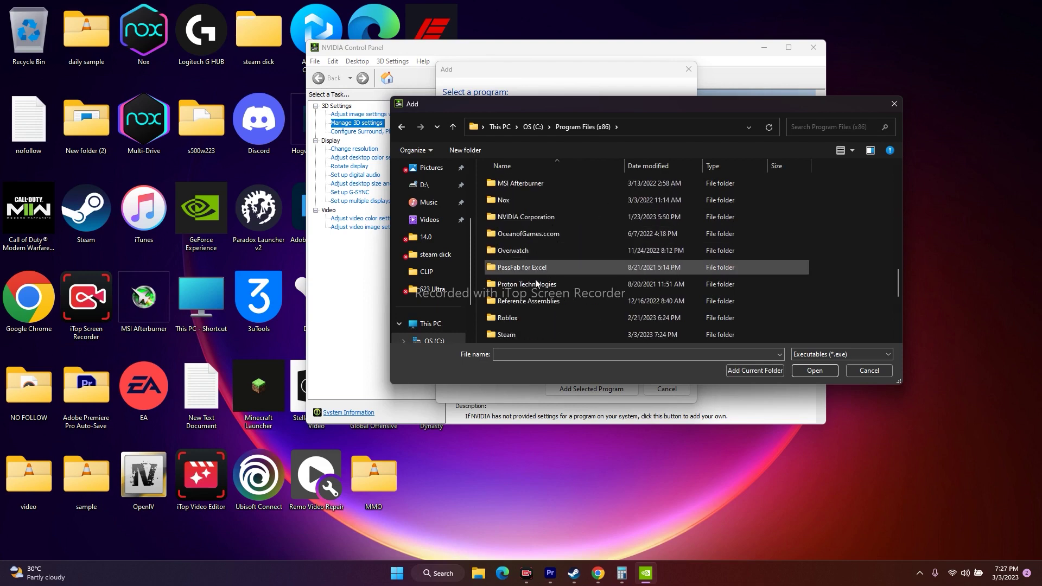
double_click(516, 328)
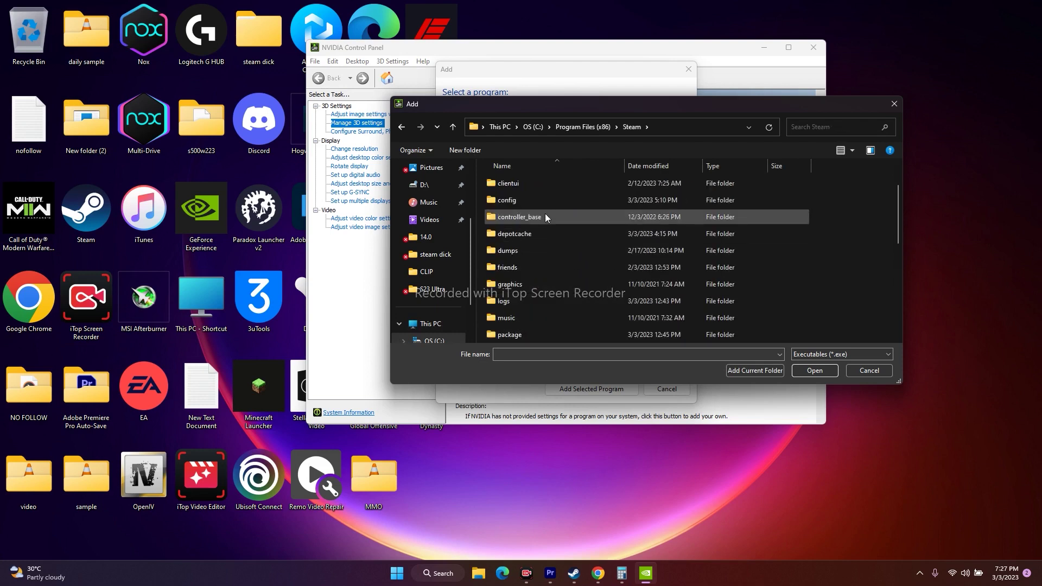
scroll(545, 217, "down", 3)
scroll(536, 243, "down", 1)
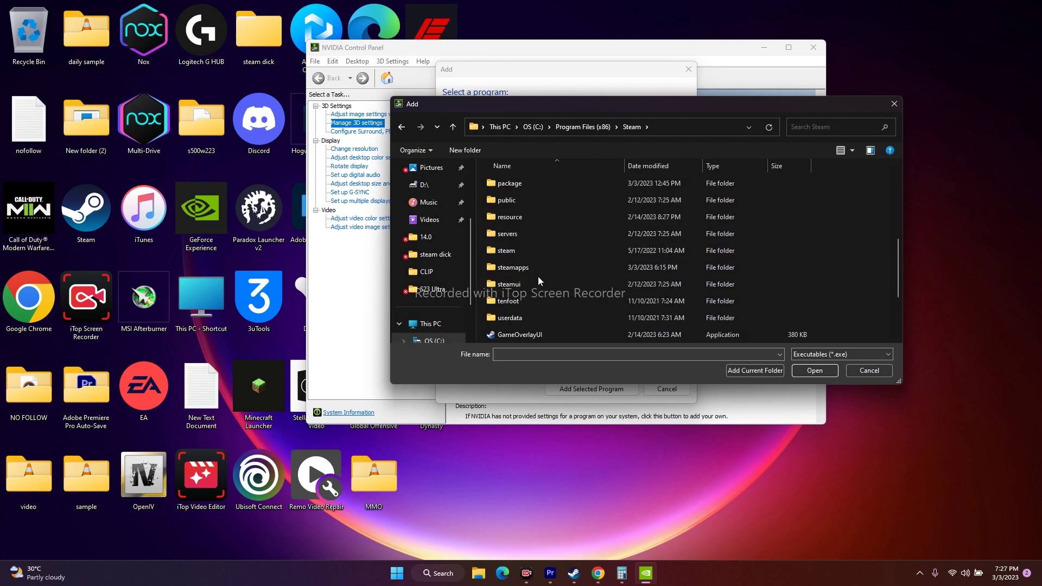
double_click(540, 268)
double_click(523, 186)
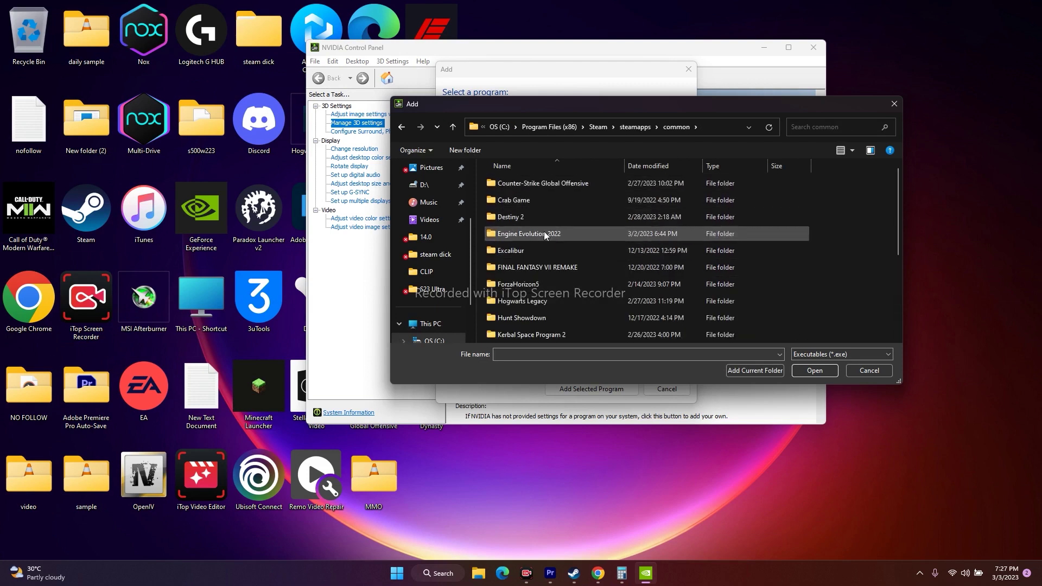
scroll(544, 231, "down", 3)
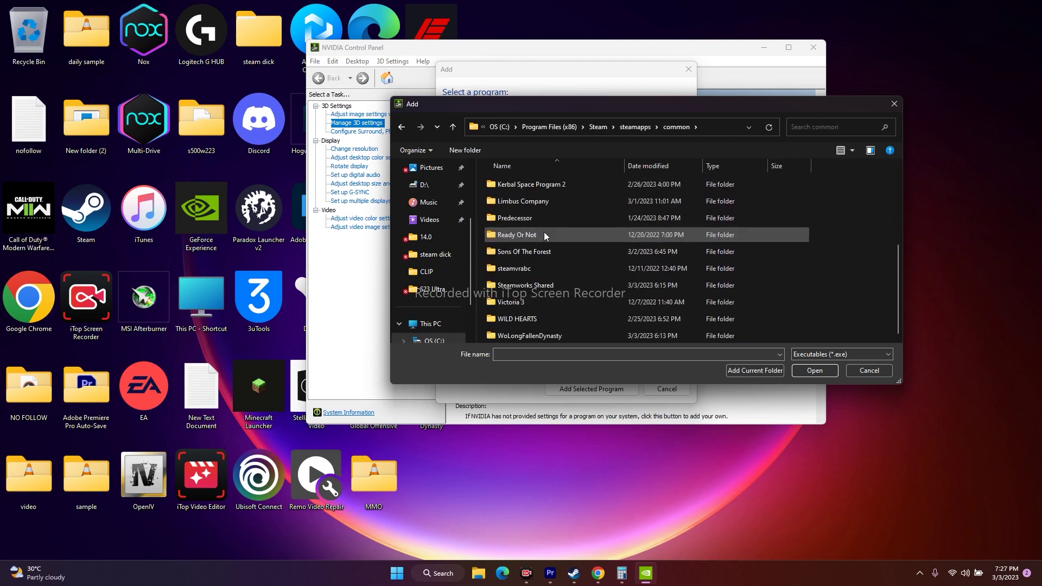
double_click(528, 334)
left_click(515, 217)
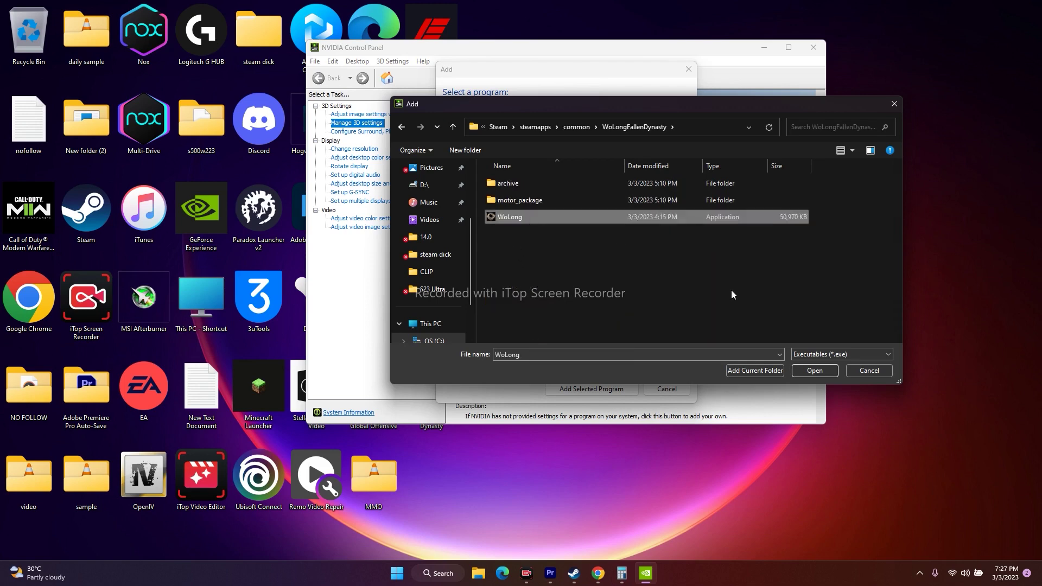
Step: Confirm WoLong.exe, pick wolong.exe in the program dropdown, and scroll its 3D feature list
left_click(814, 370)
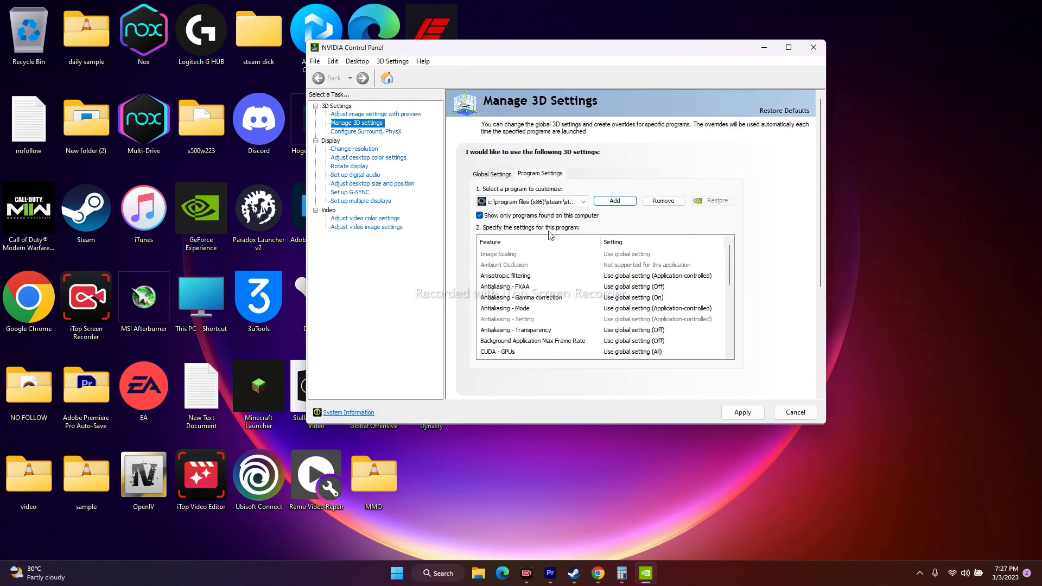
left_click(581, 202)
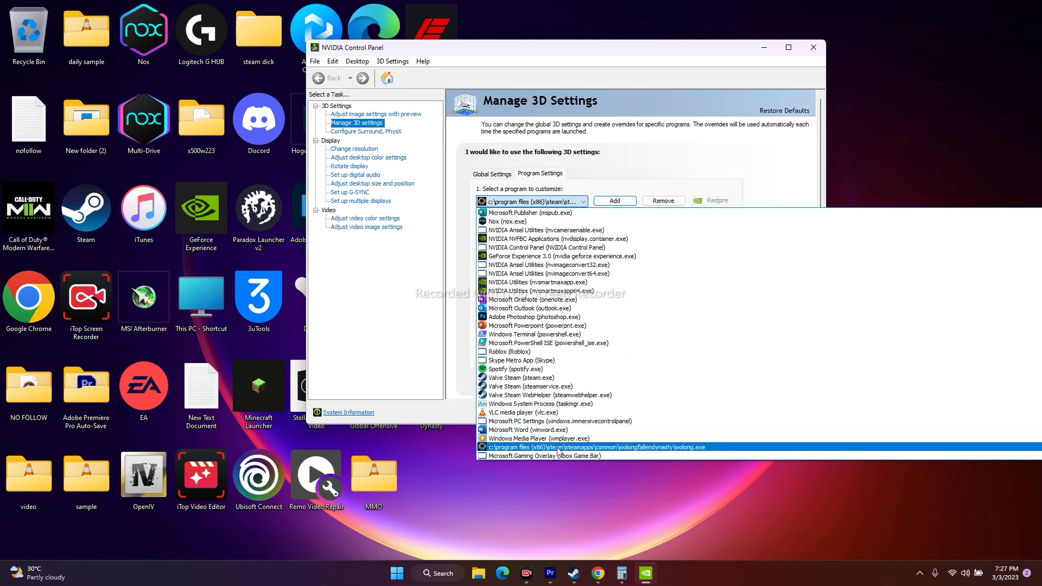
left_click(694, 450)
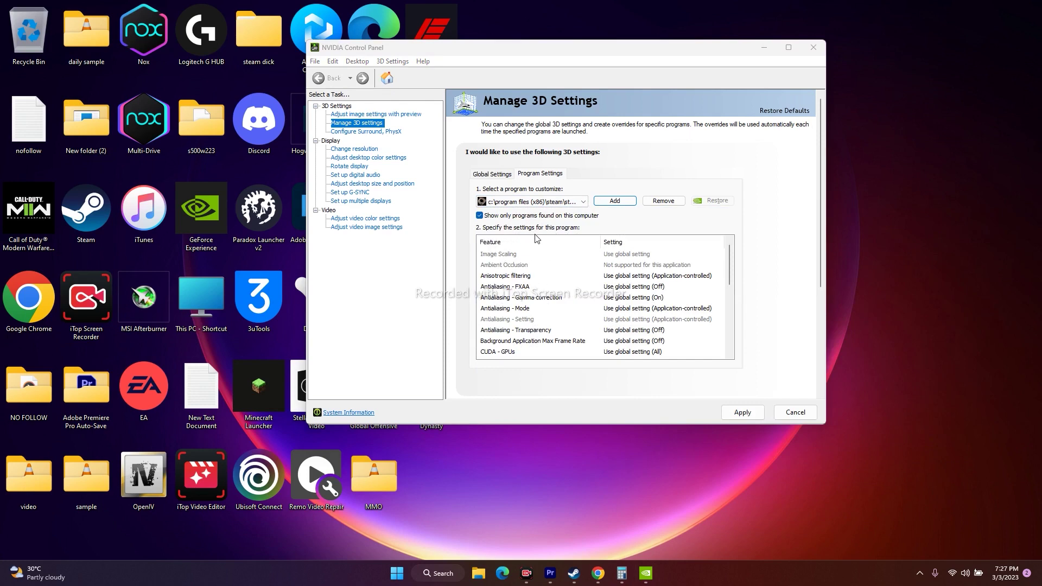
scroll(519, 257, "down", 10)
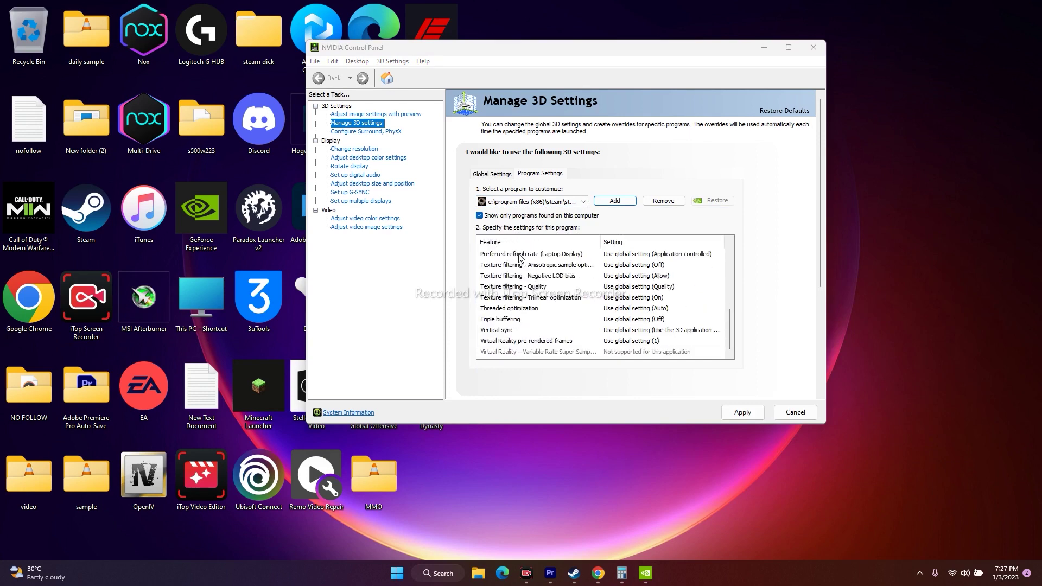
scroll(526, 337, "up", 3)
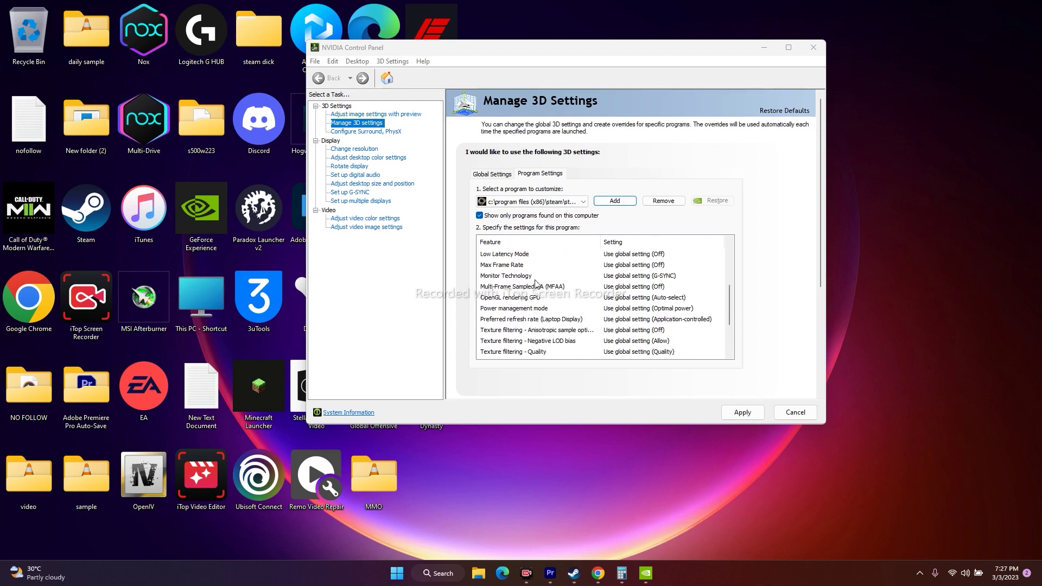
scroll(535, 285, "up", 1)
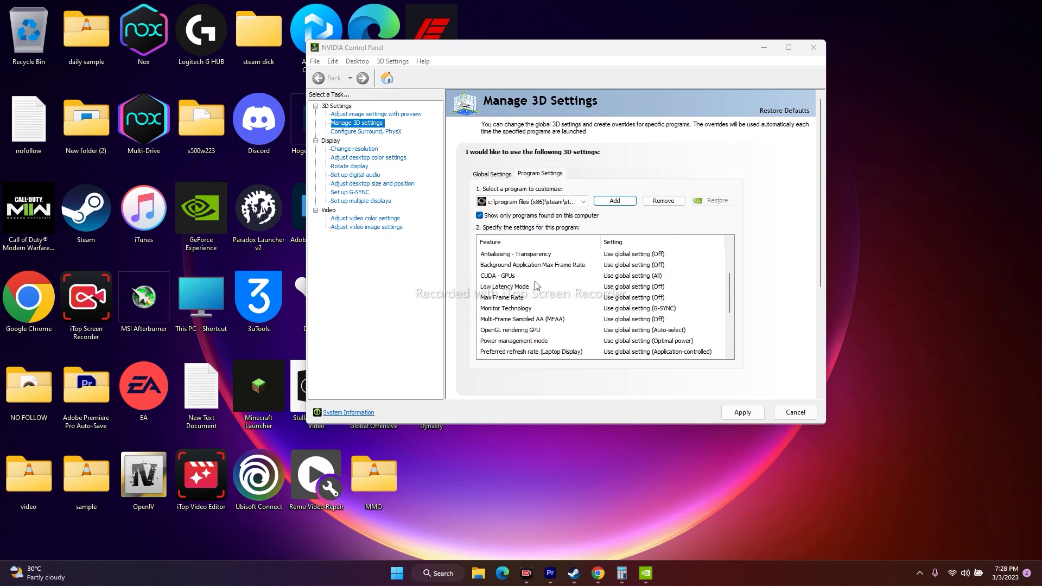
scroll(535, 285, "up", 1)
scroll(536, 285, "down", 4)
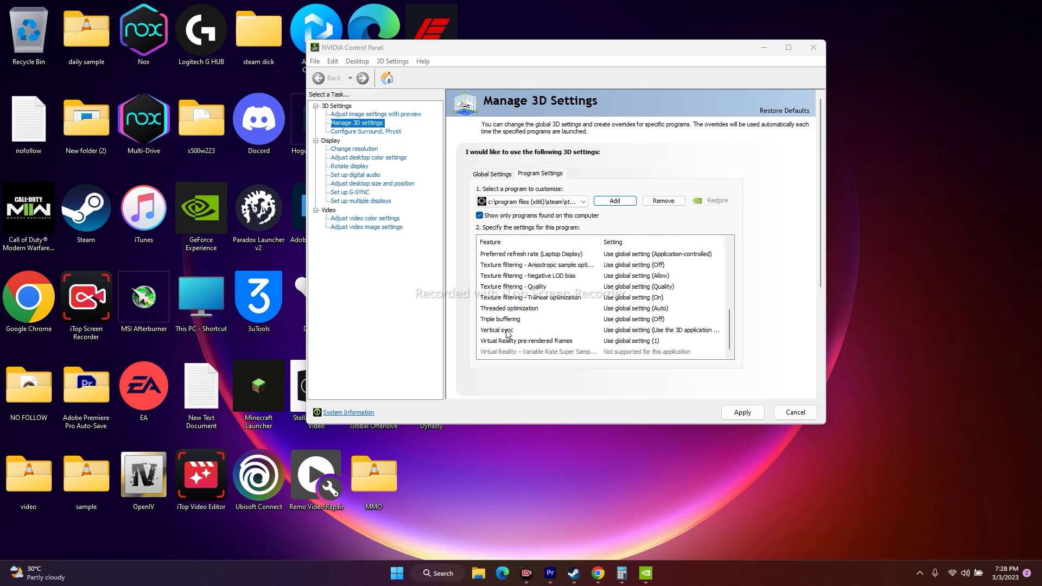
Step: Set Vertical sync to On for wolong.exe, apply it, close the panel and return to Steam
left_click(611, 332)
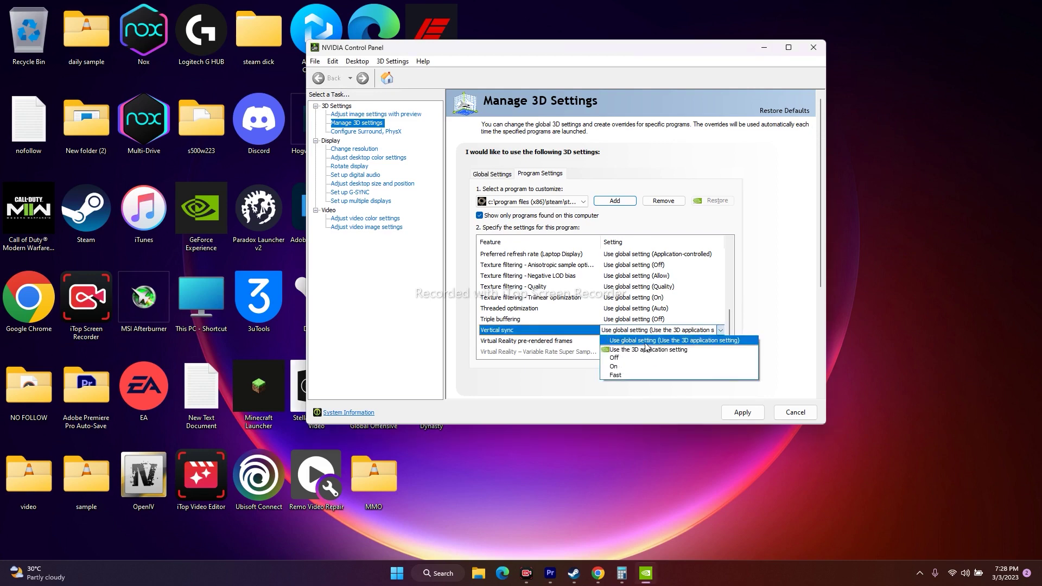
left_click(614, 366)
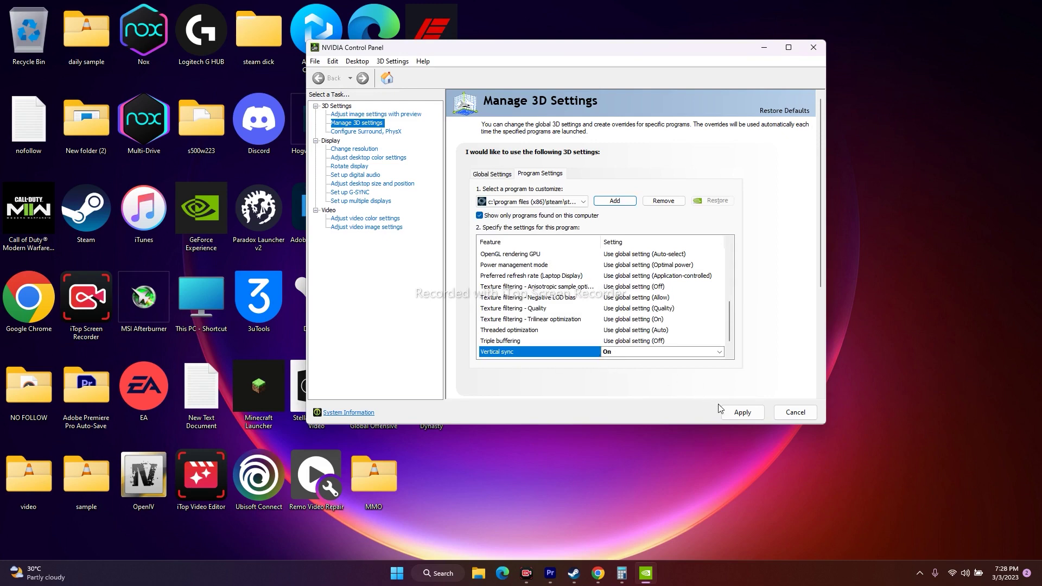
left_click(742, 414)
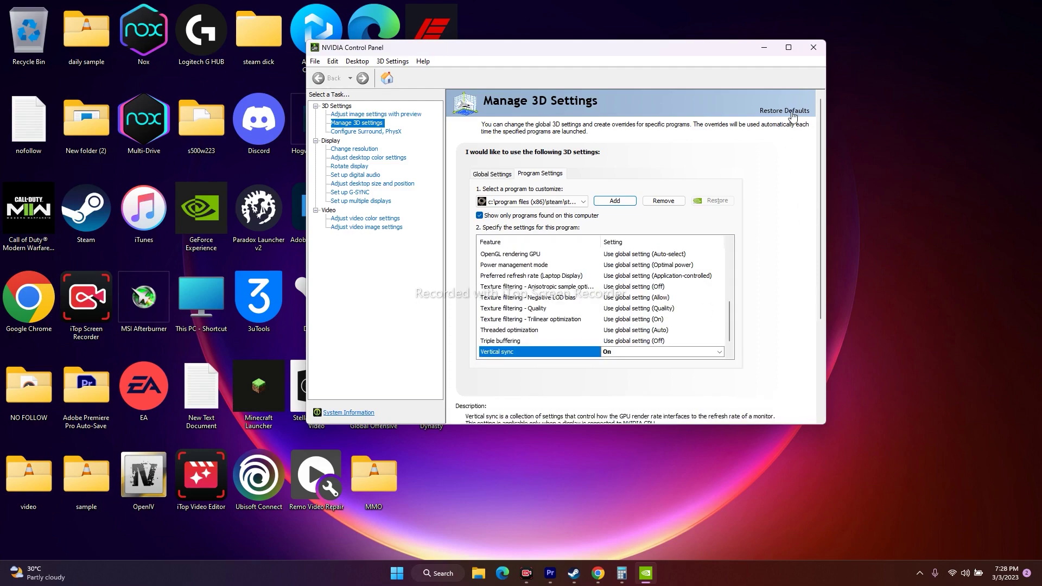
left_click(813, 47)
left_click(585, 573)
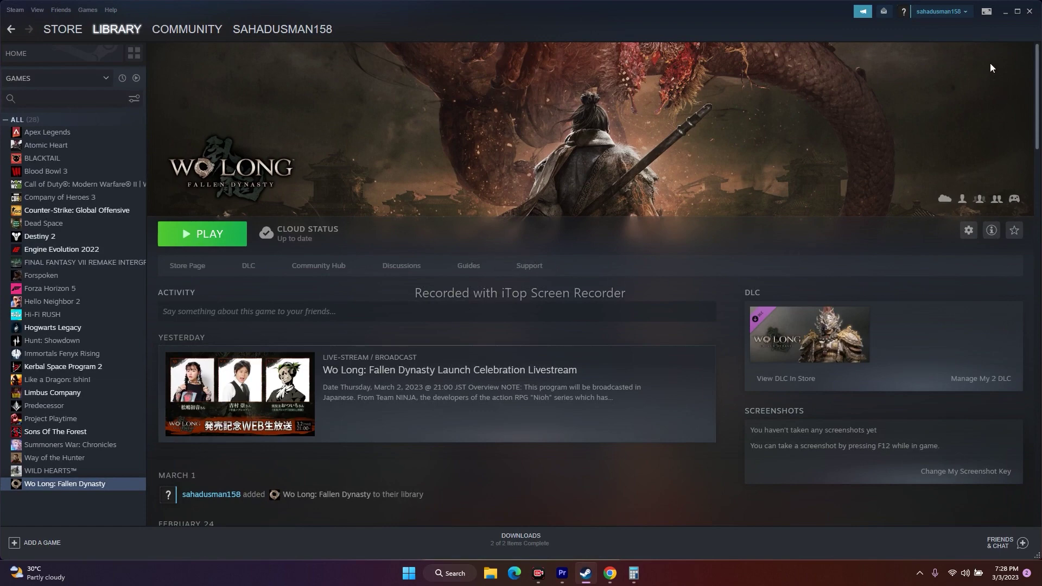
Step: Open Device Manager from the Start quick menu and select the NVIDIA GeForce RTX 2080 adapter
left_click(1005, 11)
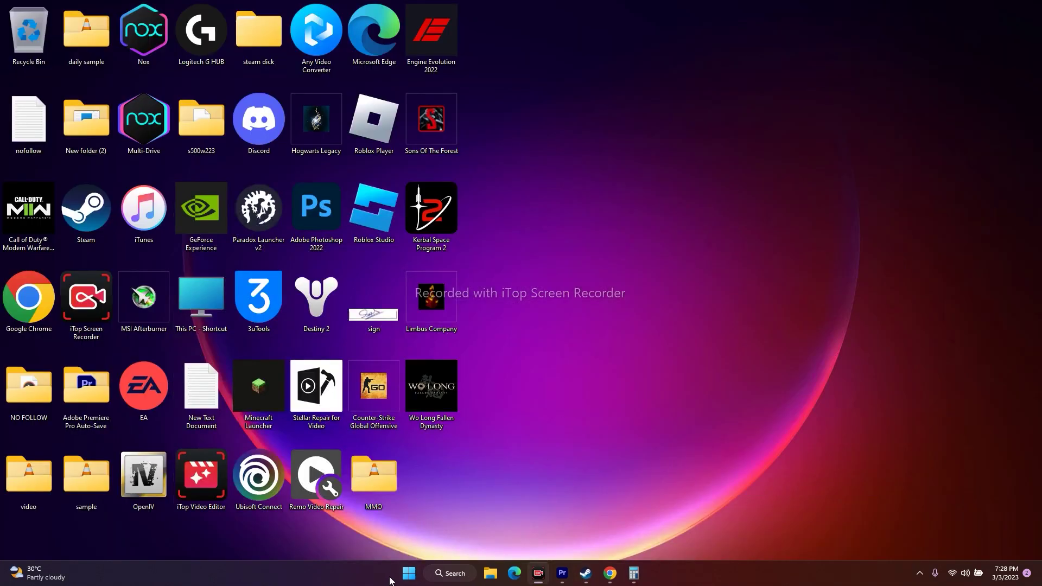
right_click(409, 574)
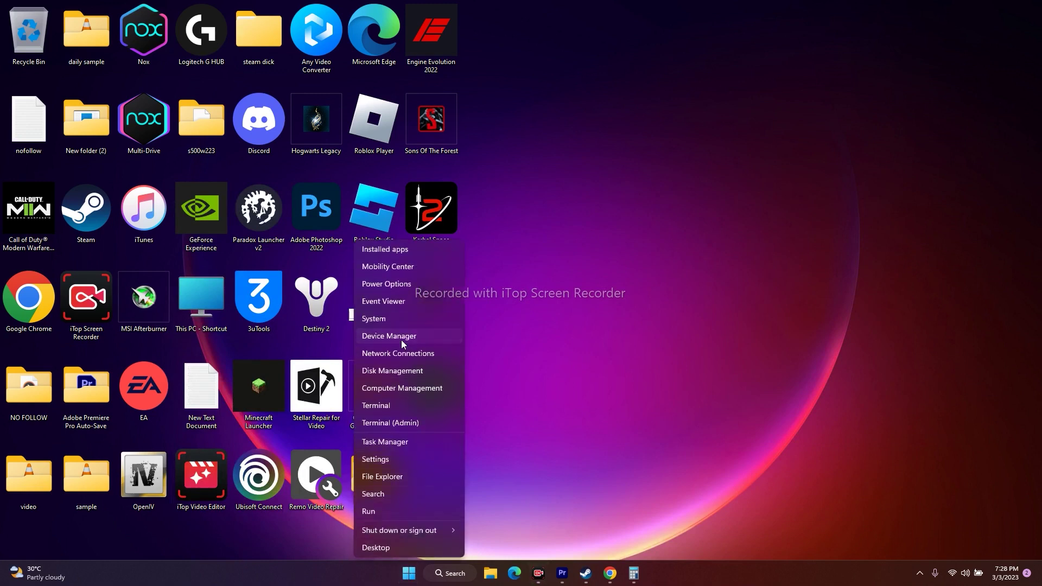
left_click(407, 347)
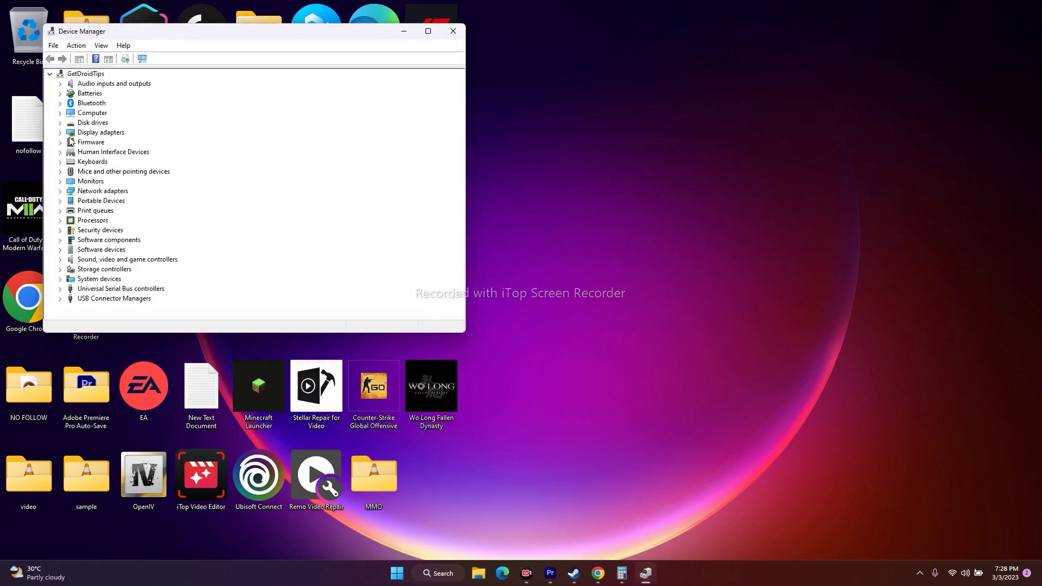
left_click(63, 133)
left_click(154, 144)
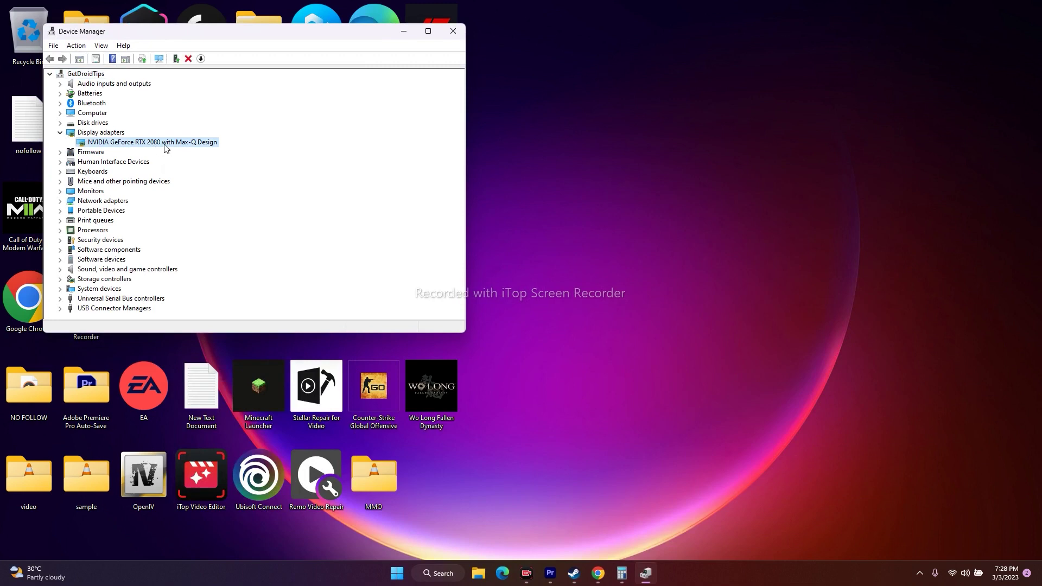
Step: Search automatically for a newer RTX 2080 driver, then close the result and Device Manager
right_click(164, 144)
left_click(189, 152)
left_click(215, 156)
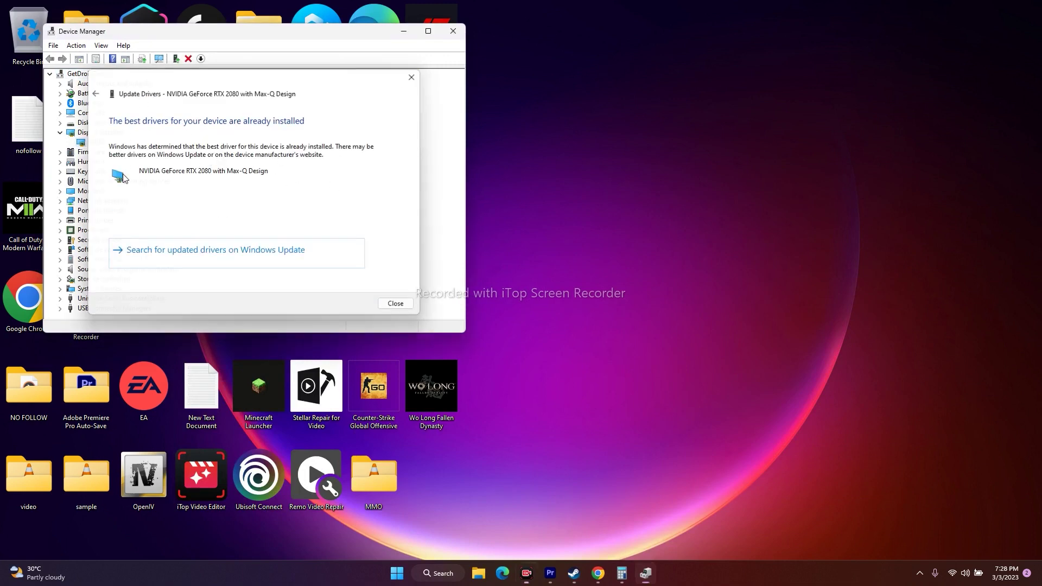
left_click(412, 77)
left_click(60, 132)
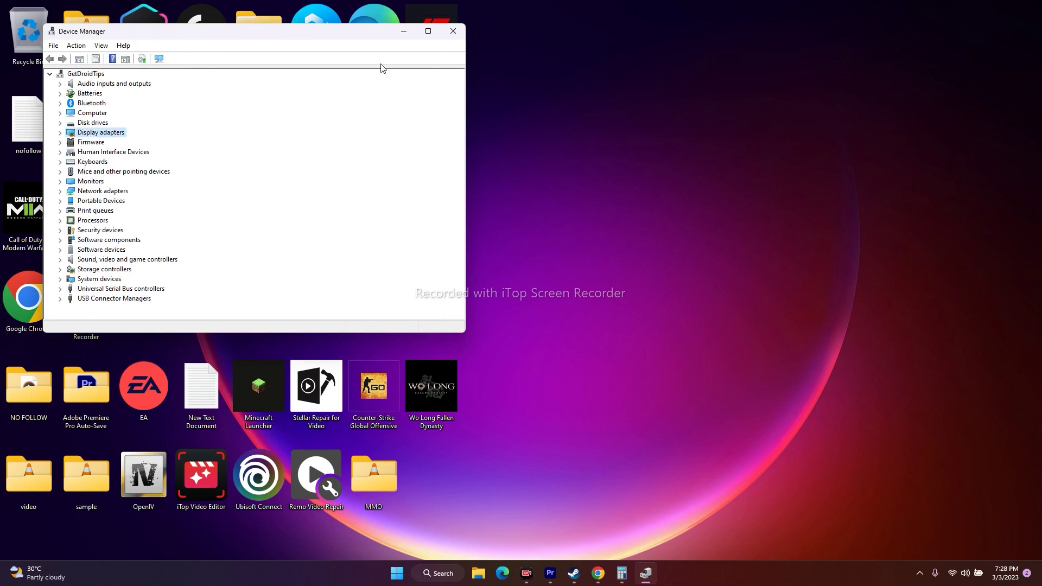
left_click(453, 31)
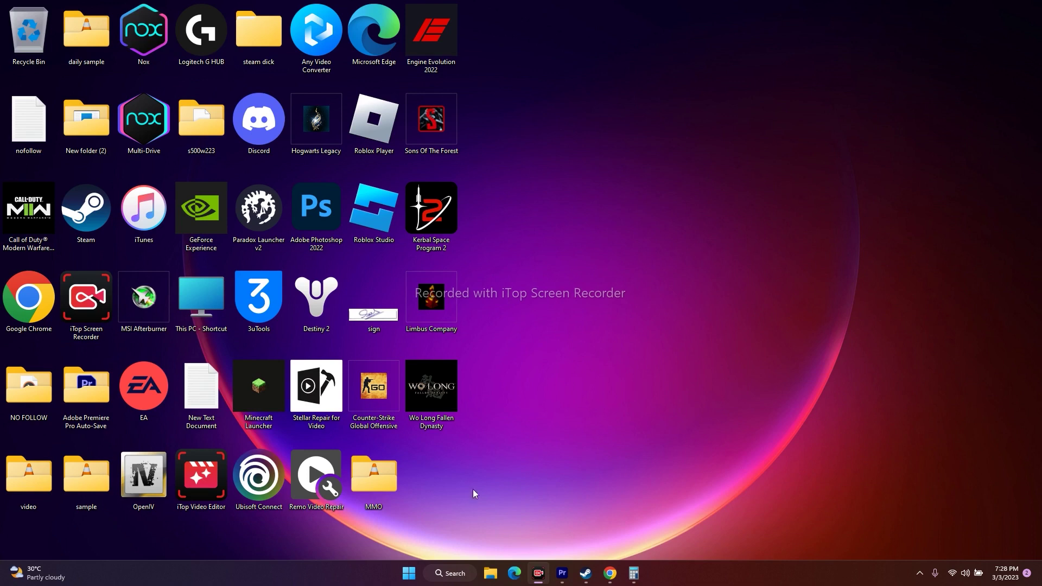
Step: Open Task Manager maximized and scroll down the running processes to find Discord
right_click(410, 574)
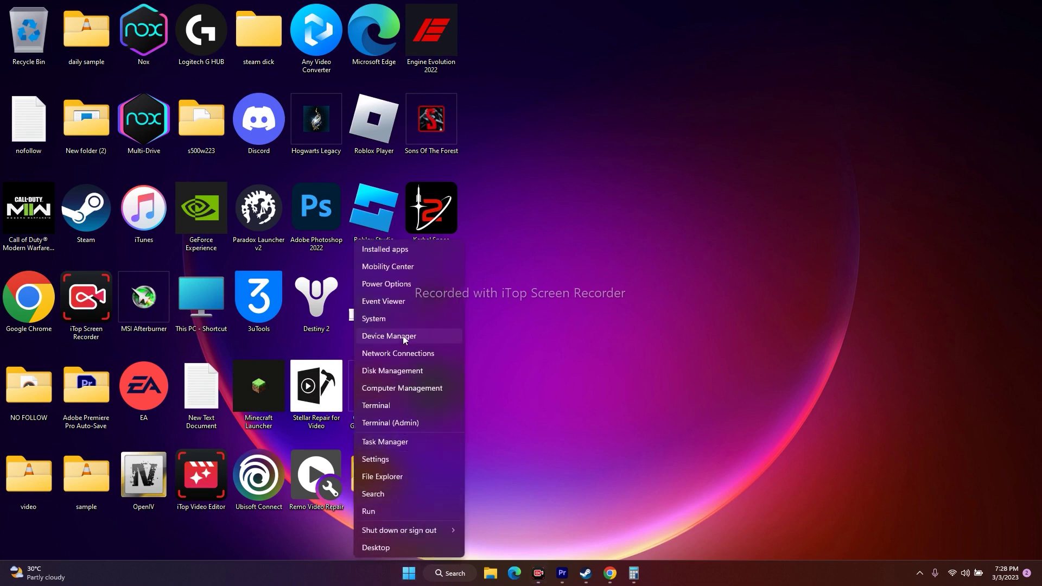
left_click(409, 445)
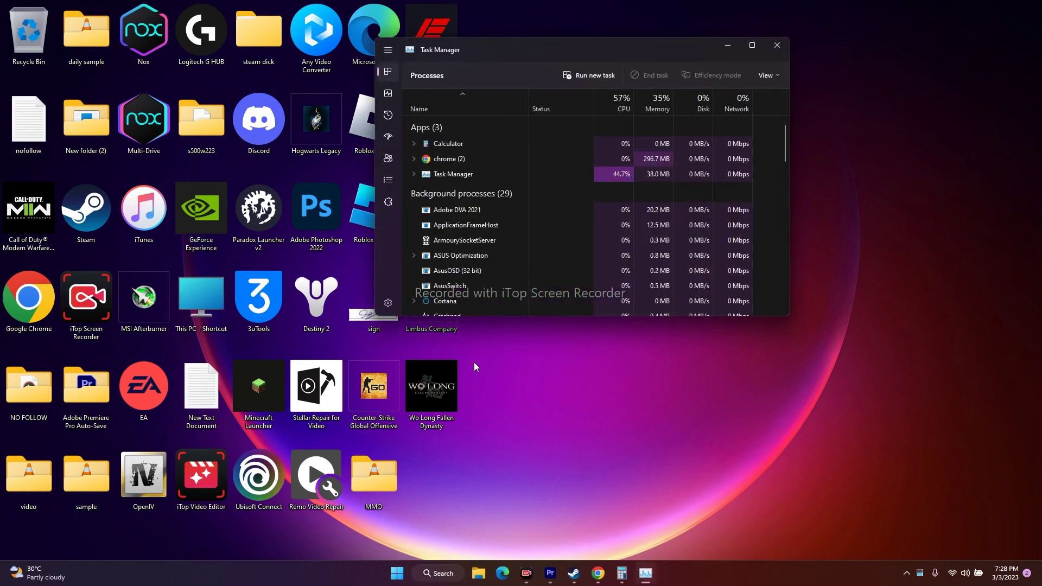
left_click(752, 45)
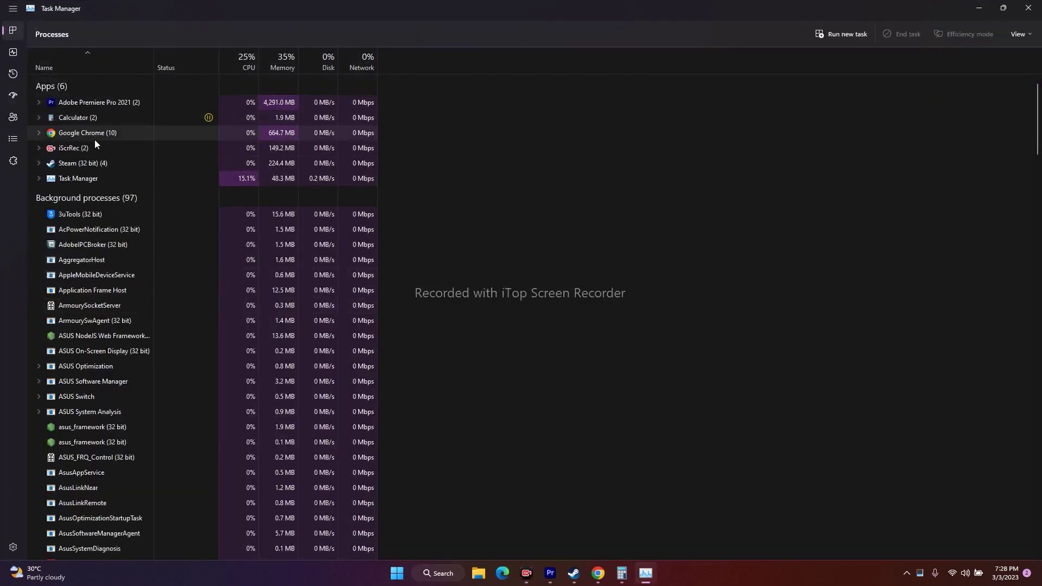
scroll(581, 249, "down", 2)
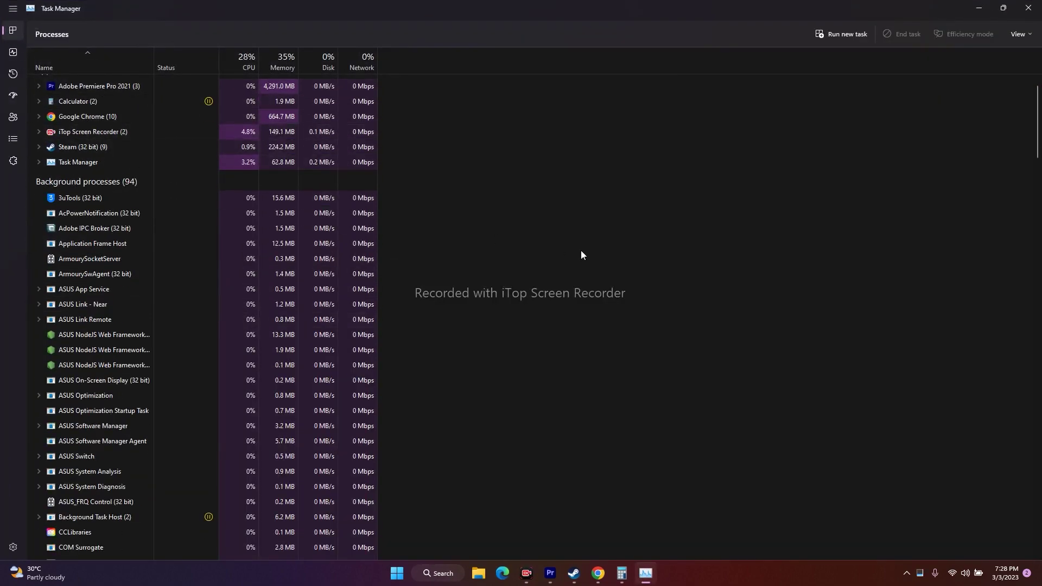
scroll(139, 220, "down", 5)
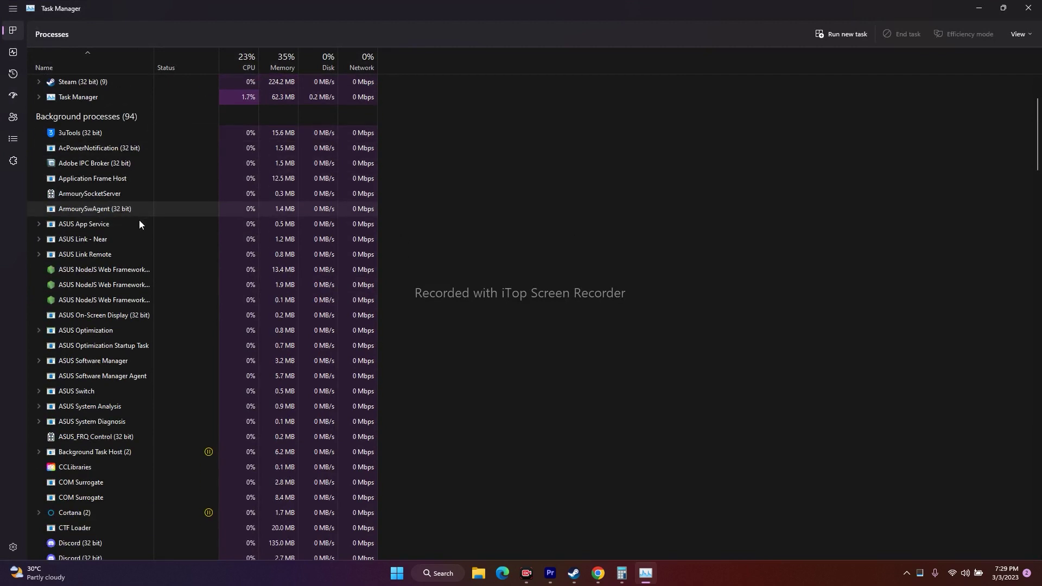
scroll(126, 276, "down", 1)
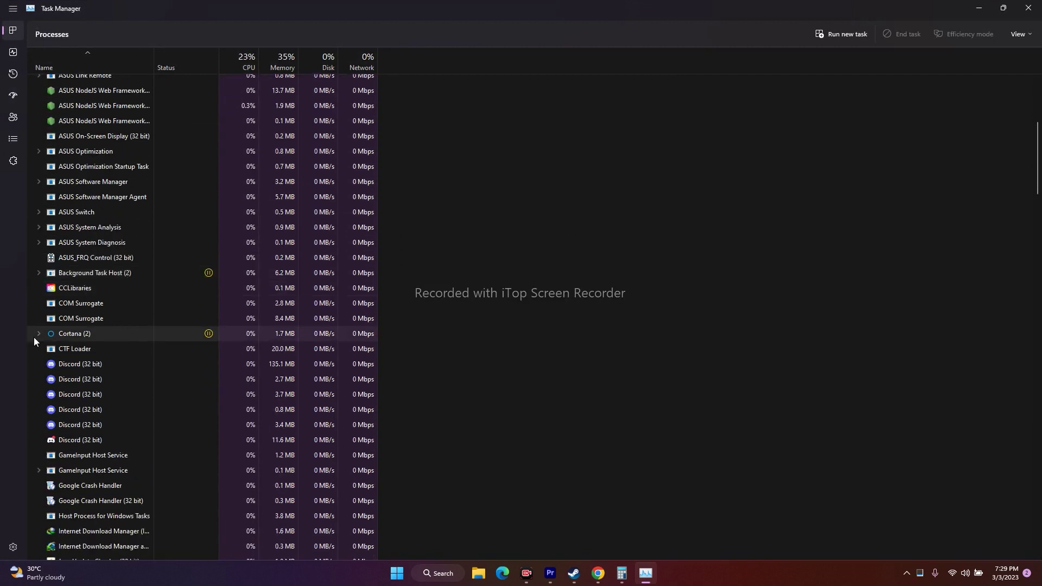
Step: End the Discord task, dismiss the unable-to-terminate error, and close Task Manager
left_click(102, 364)
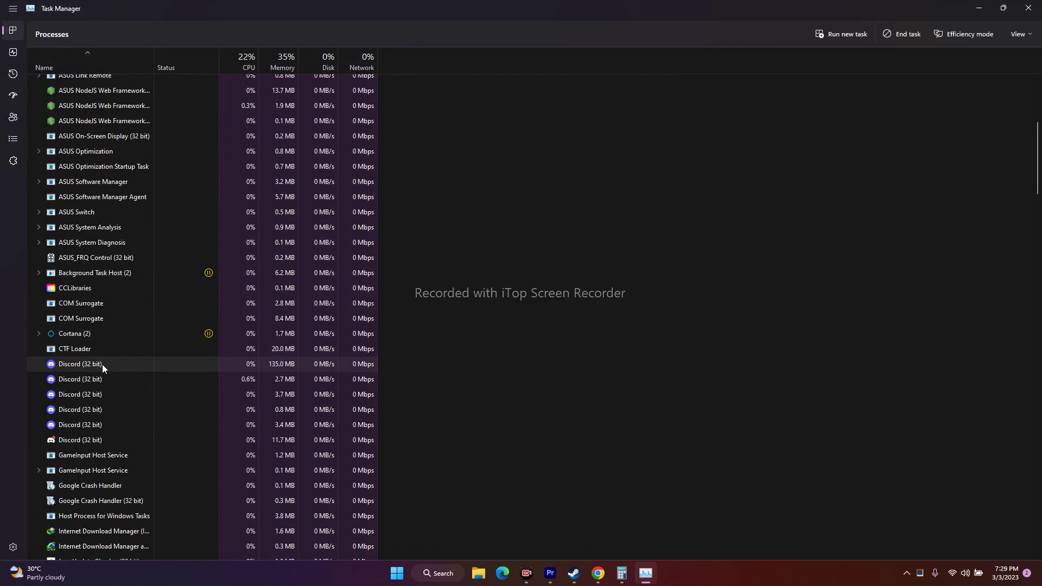
right_click(102, 363)
left_click(122, 372)
right_click(108, 370)
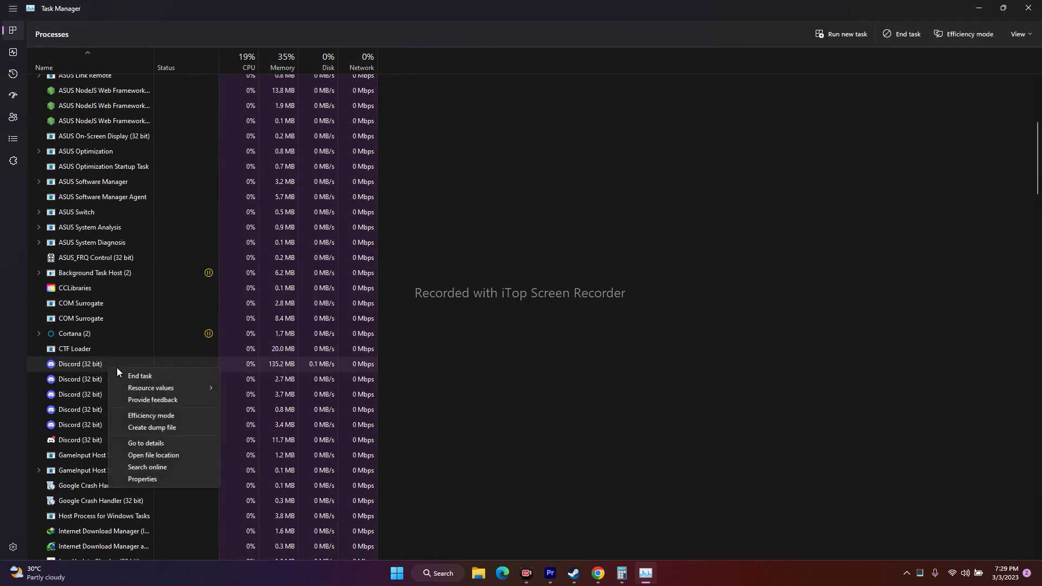
left_click(122, 377)
left_click(599, 293)
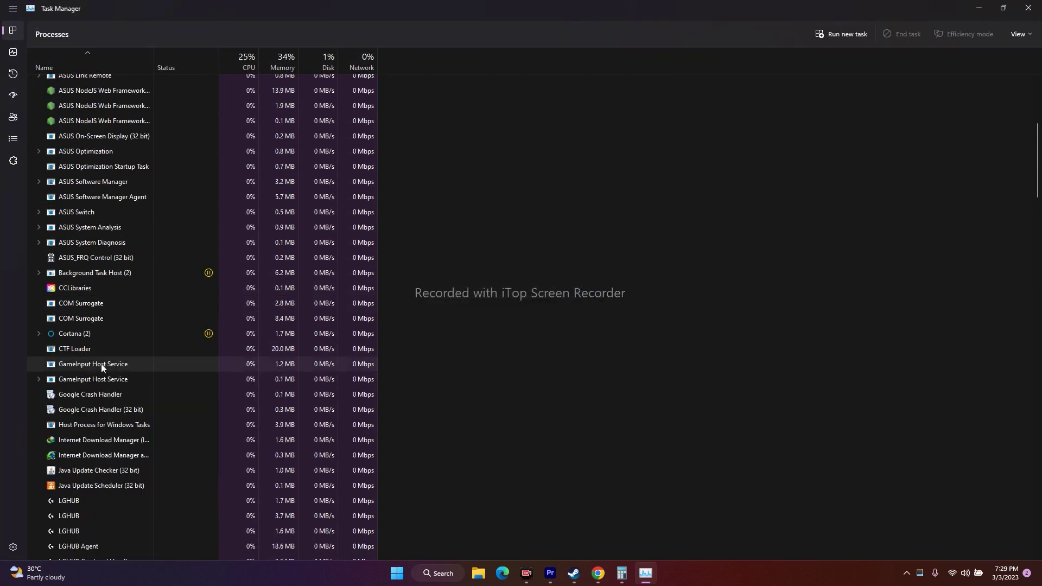
scroll(161, 361, "down", 2)
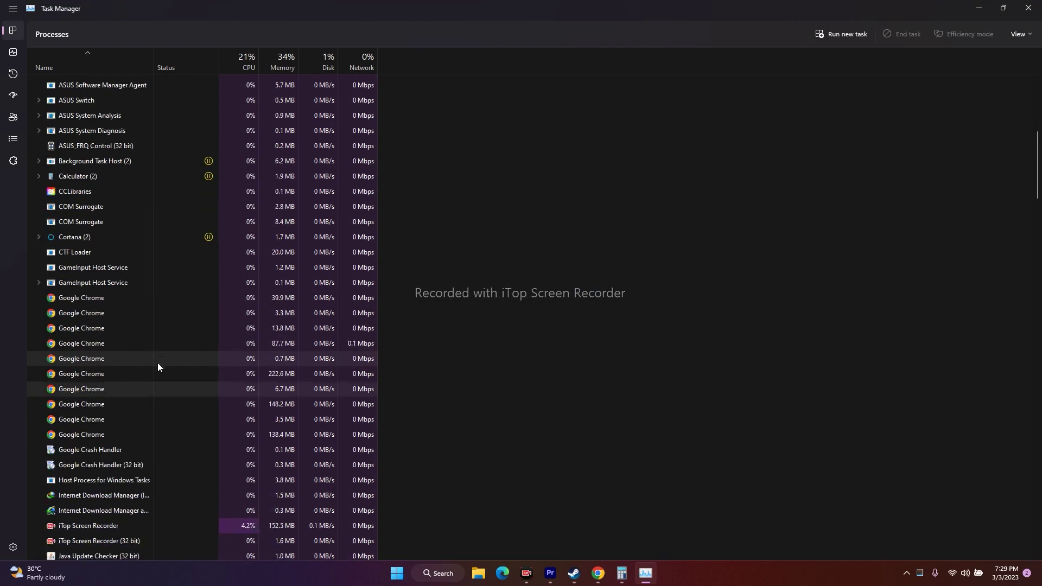
scroll(158, 362, "up", 6)
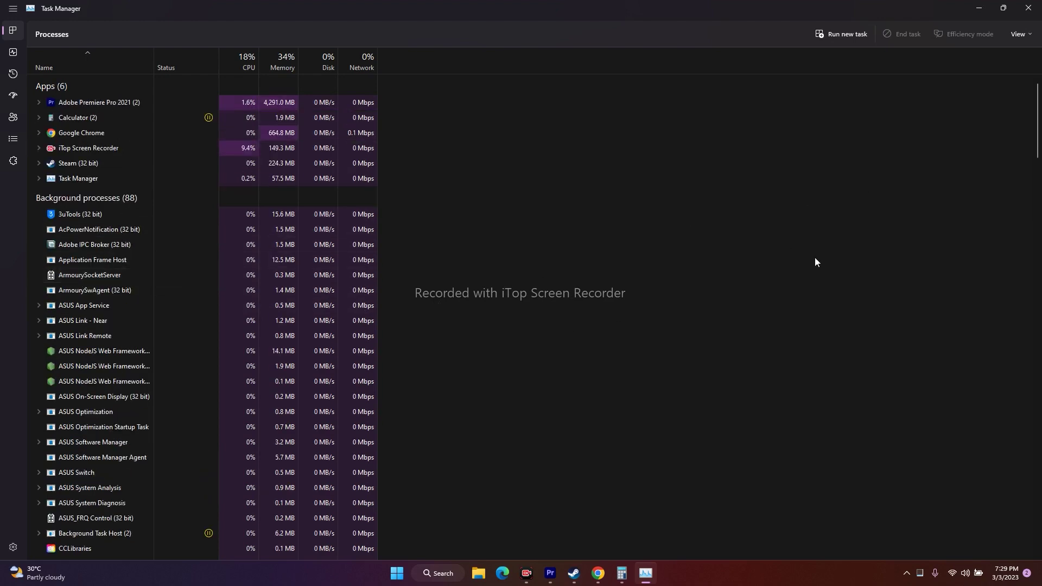
left_click(1029, 8)
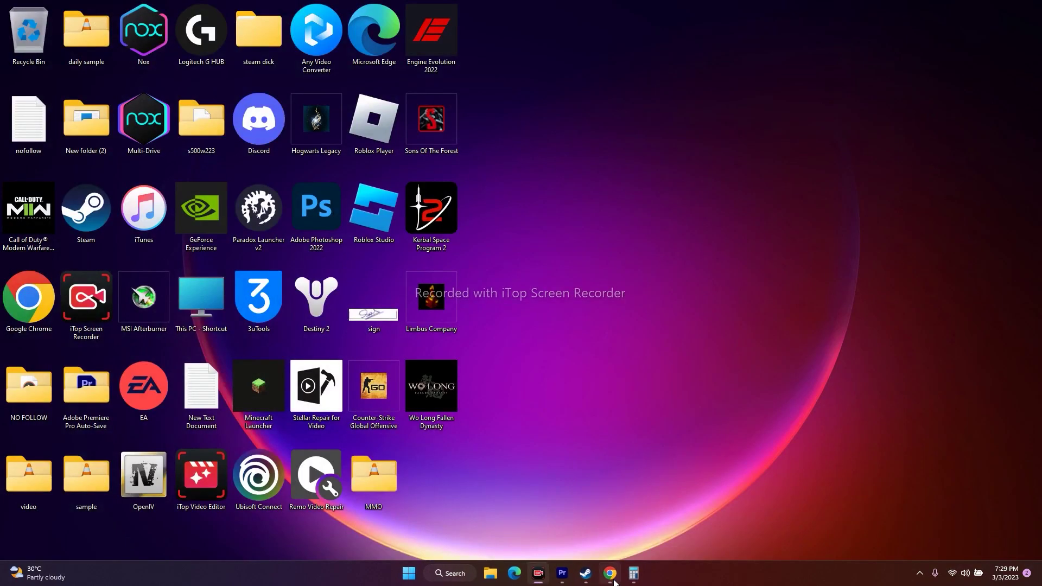
Step: Set Wo Long: Fallen Dynasty's Properties > Updates option to 'Always keep this game updated'
left_click(585, 573)
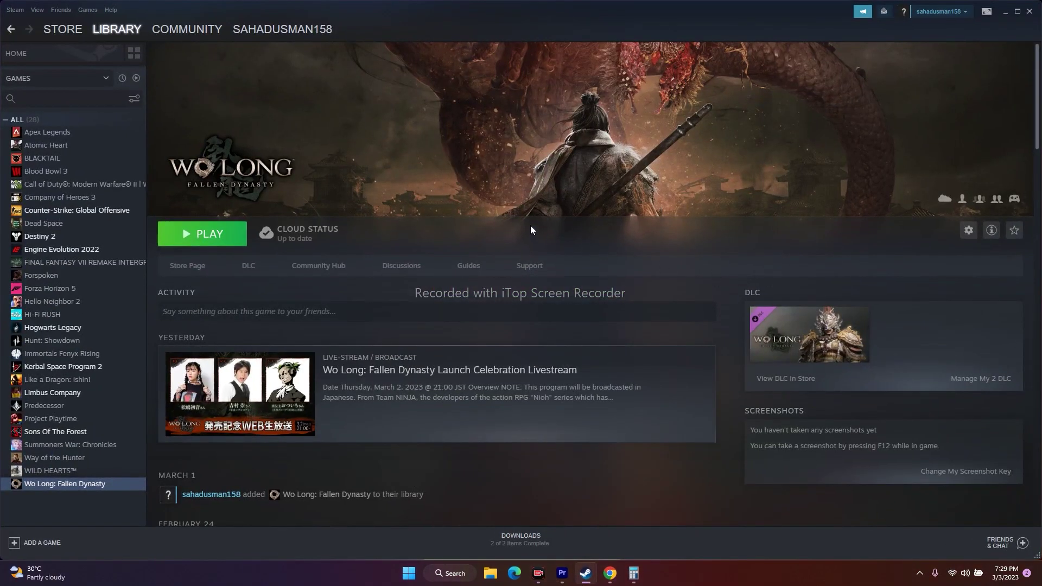
right_click(76, 484)
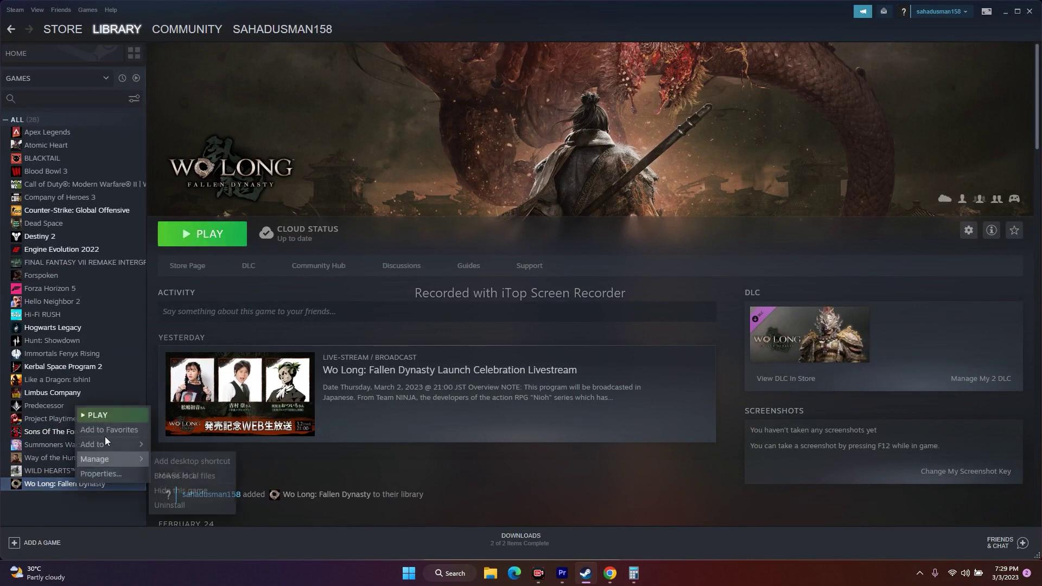
left_click(106, 476)
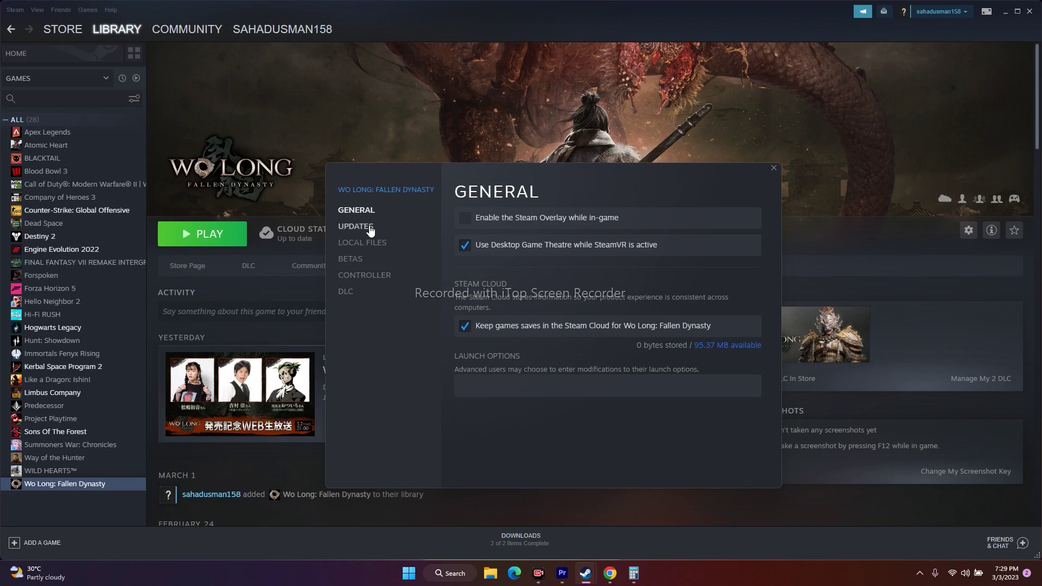
left_click(369, 227)
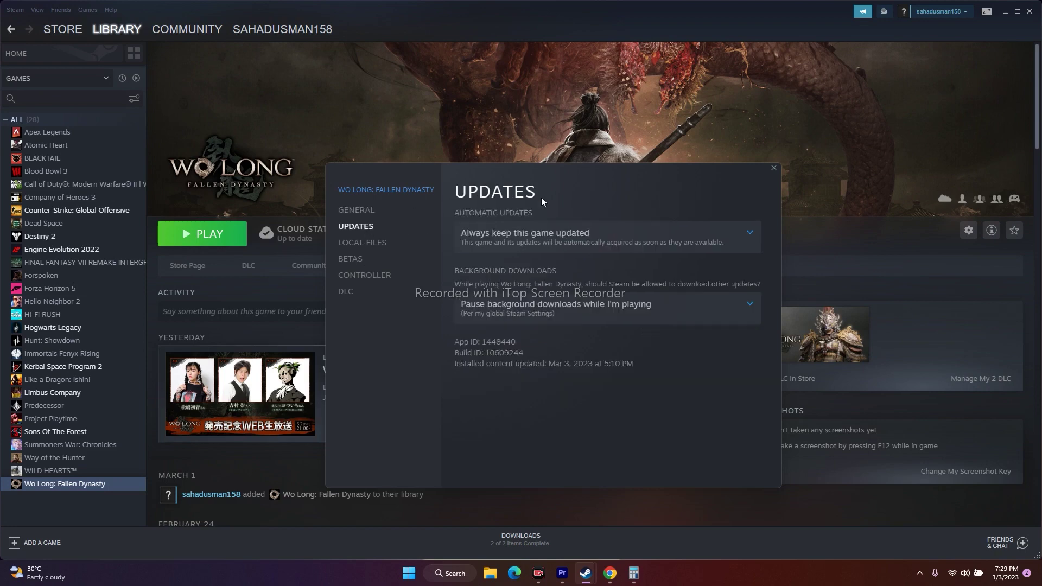
left_click(528, 231)
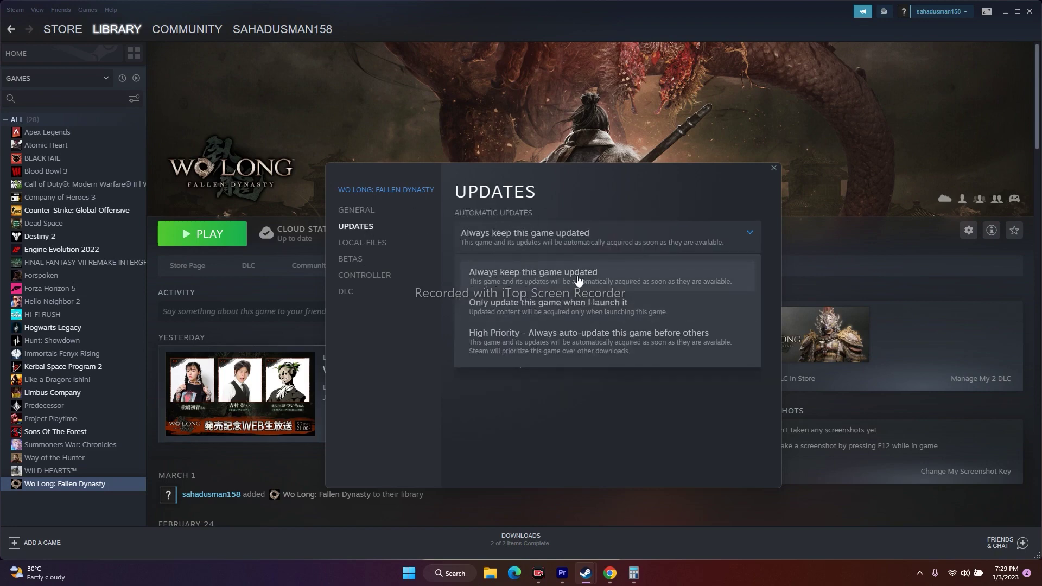
left_click(549, 276)
left_click(514, 245)
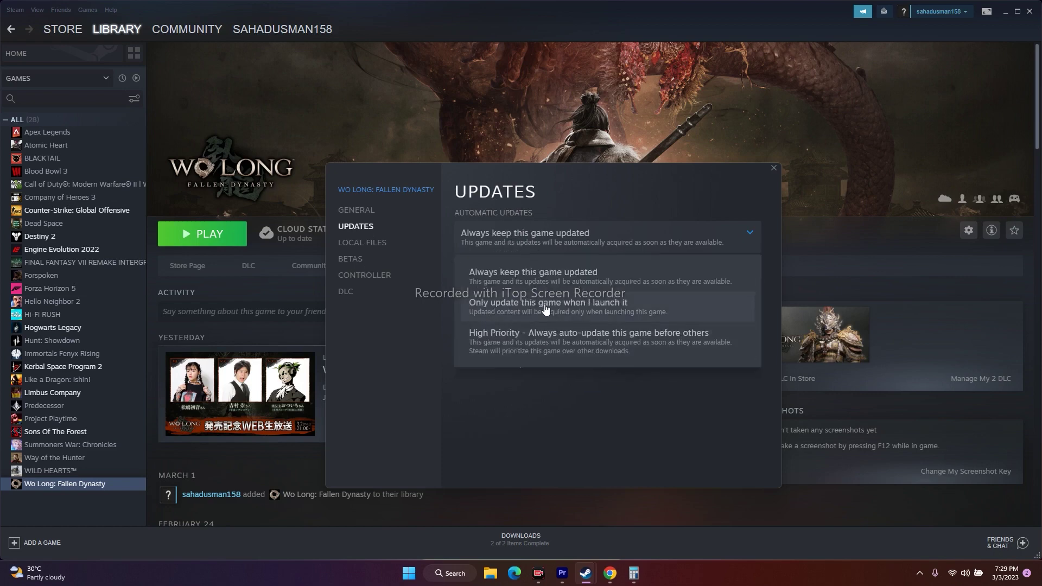
left_click(521, 277)
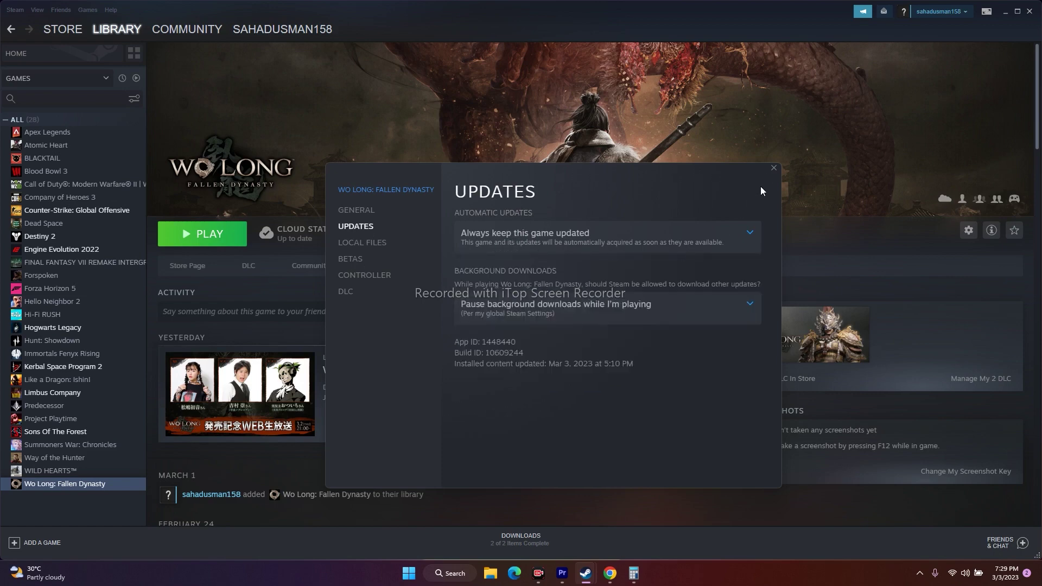
left_click(774, 168)
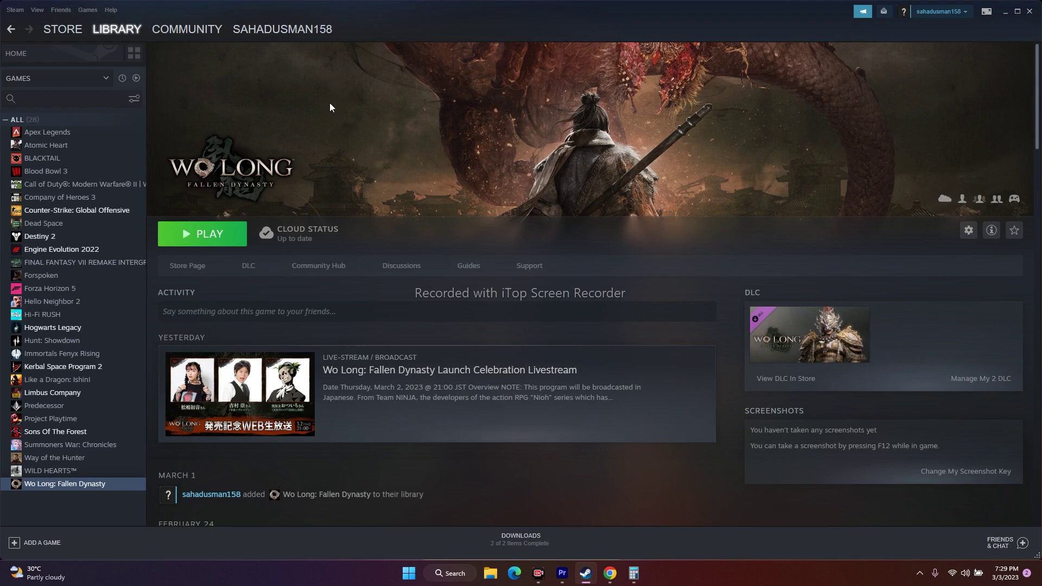
right_click(78, 485)
Step: Review Wo Long's Local Files properties page, then close it and minimize Steam
left_click(119, 483)
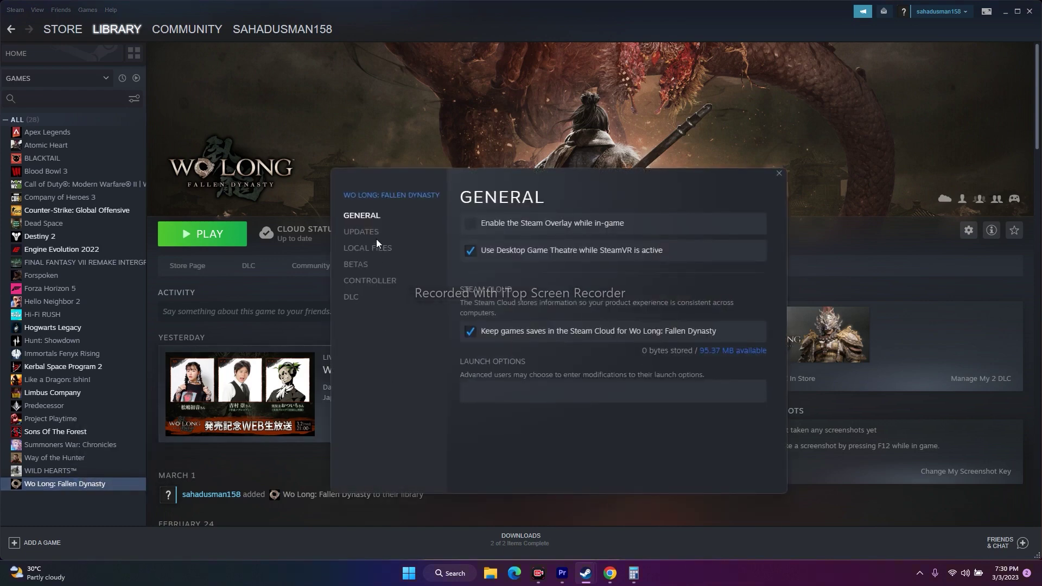
left_click(375, 249)
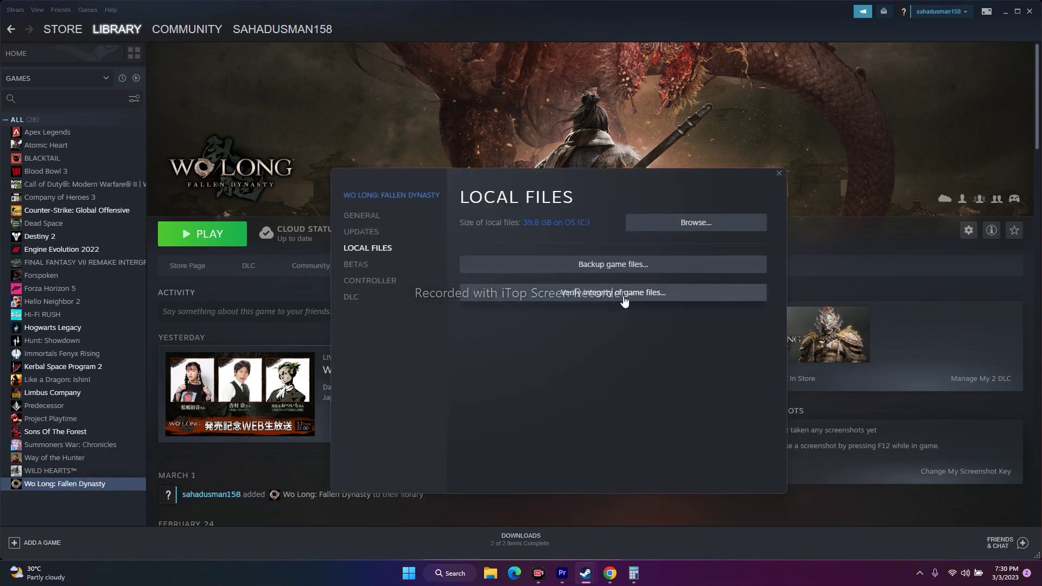
left_click(779, 174)
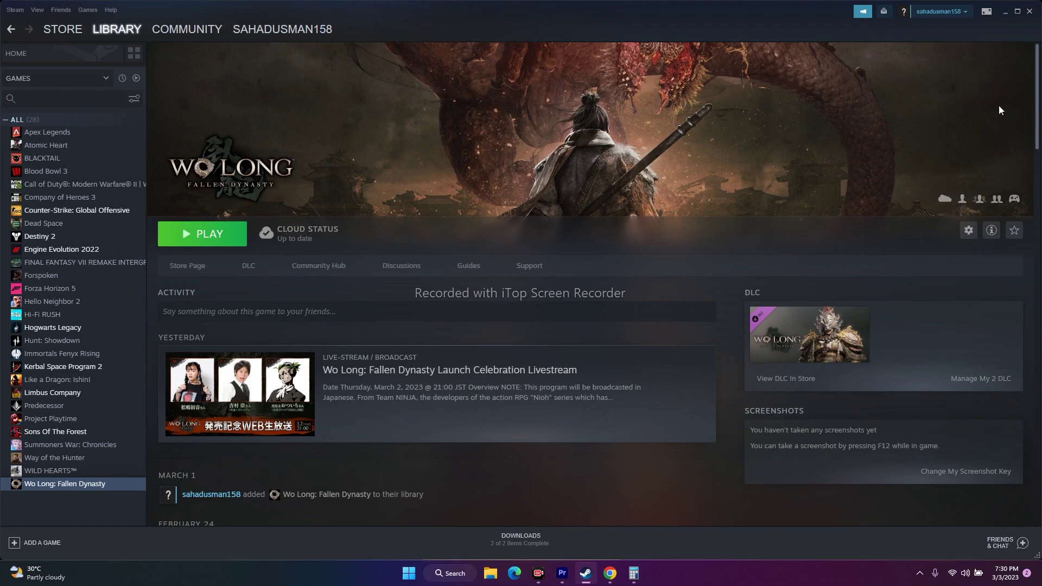
left_click(1005, 11)
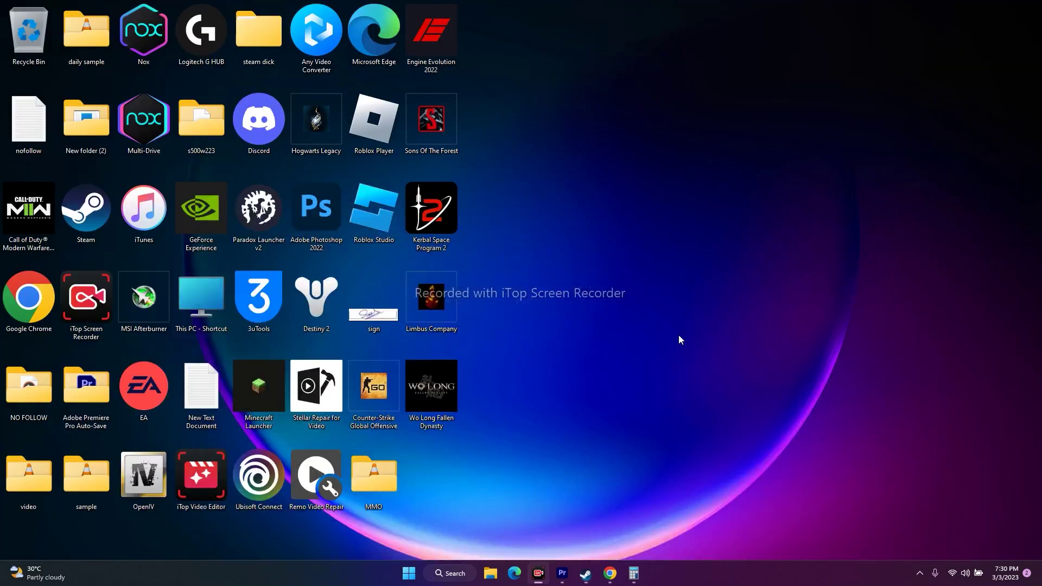
Step: Review available updates on the Windows Update page, then close Settings and return to Steam
left_click(444, 577)
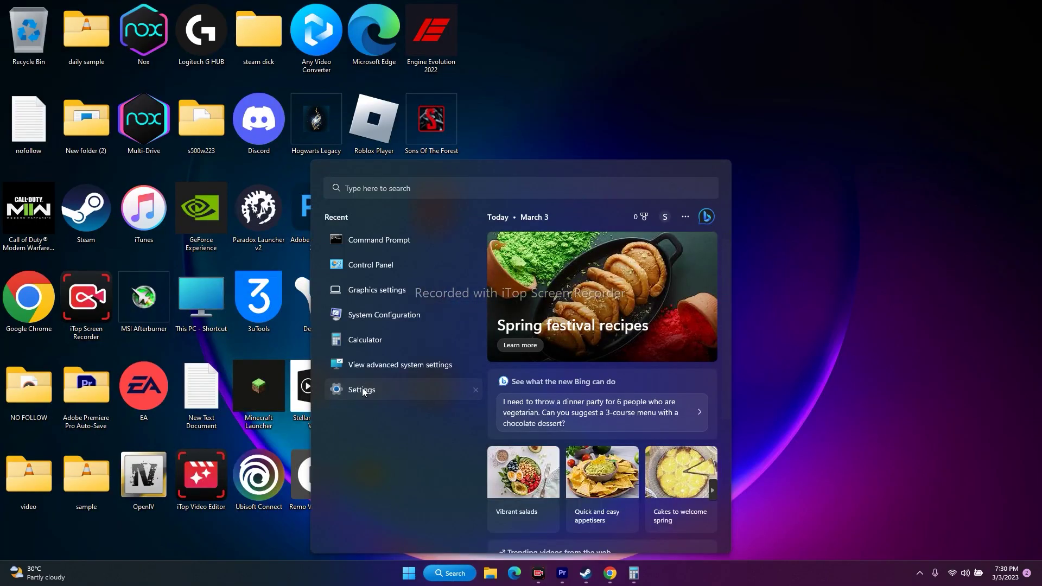
left_click(363, 388)
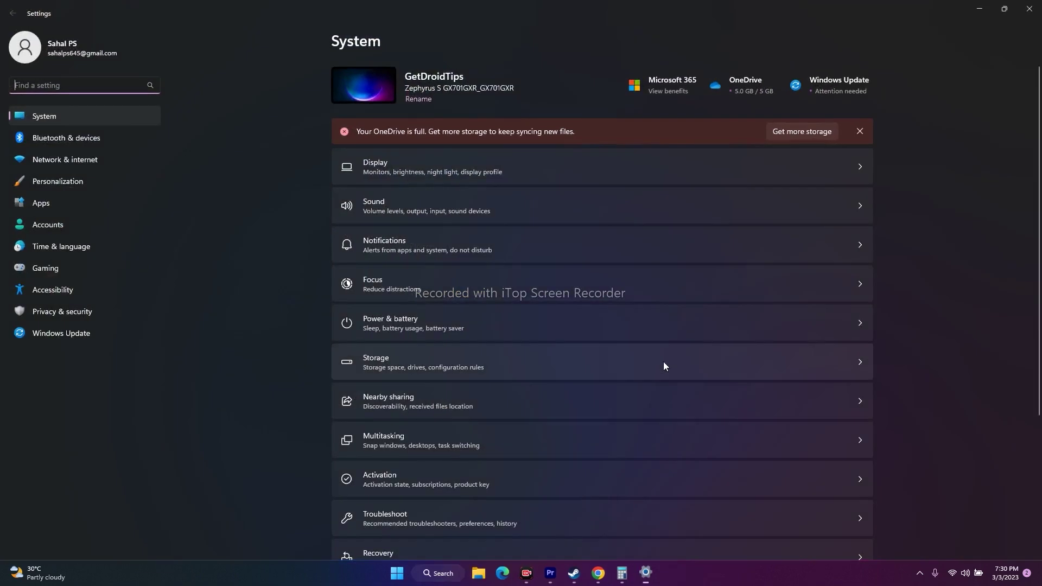
left_click(70, 337)
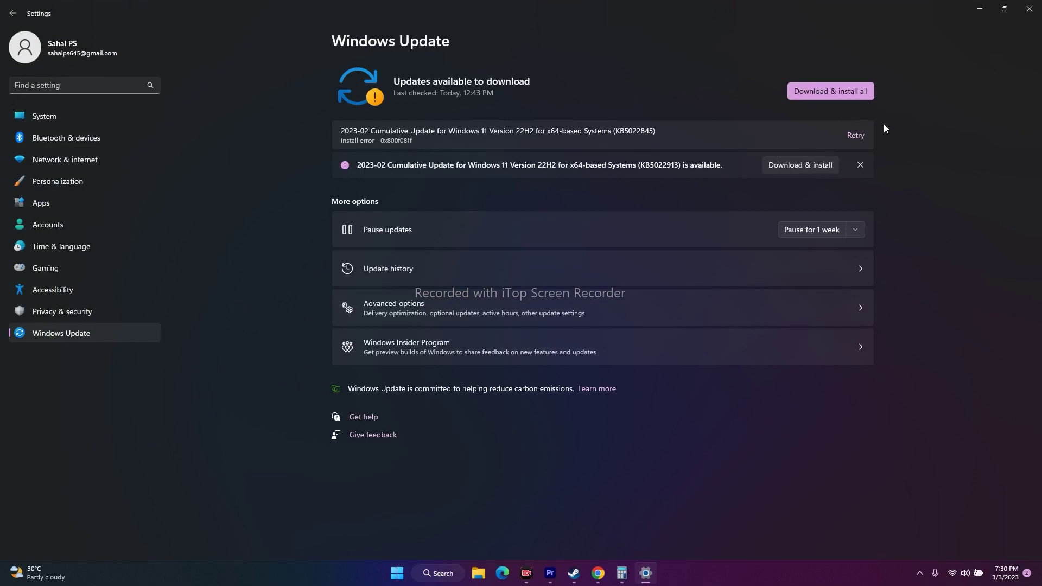
left_click(1029, 9)
left_click(590, 576)
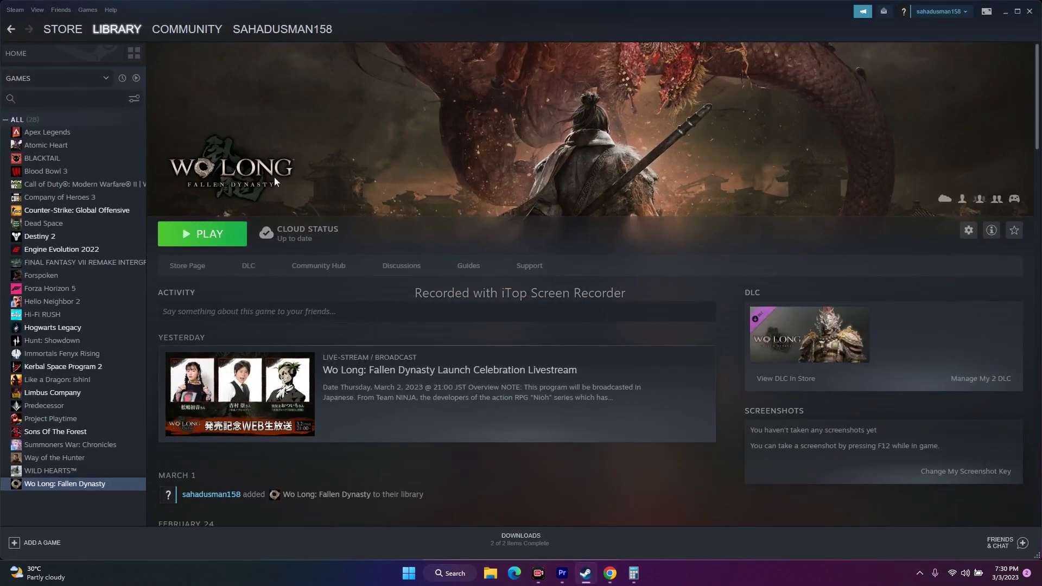